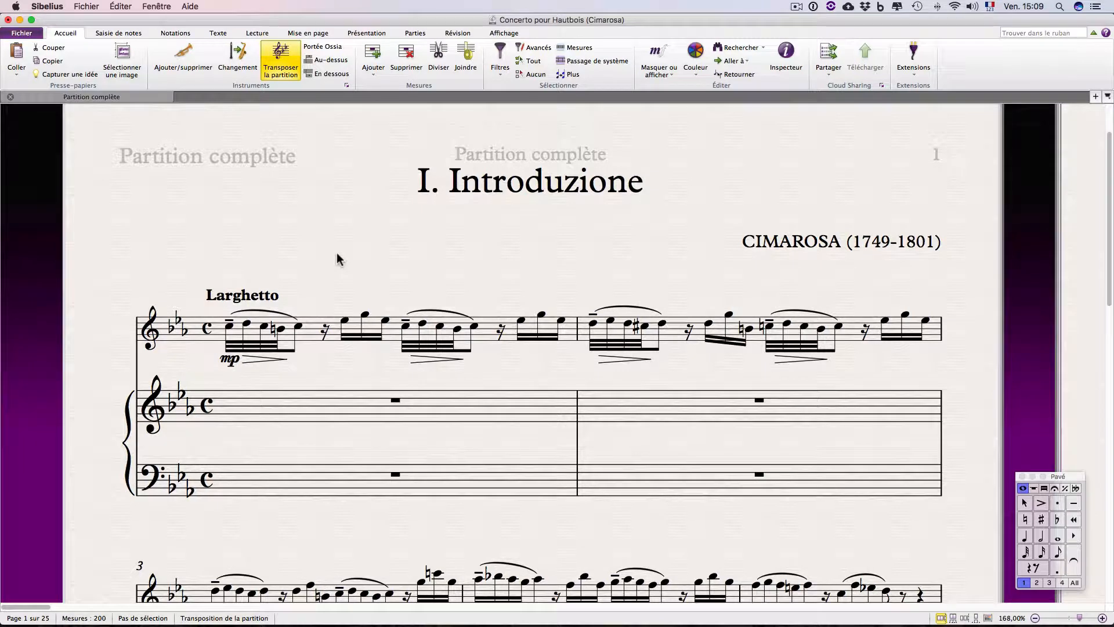
Nudge the Larghetto tempo text slightly upward above the first measure, then clear the selection.
left_click(259, 299)
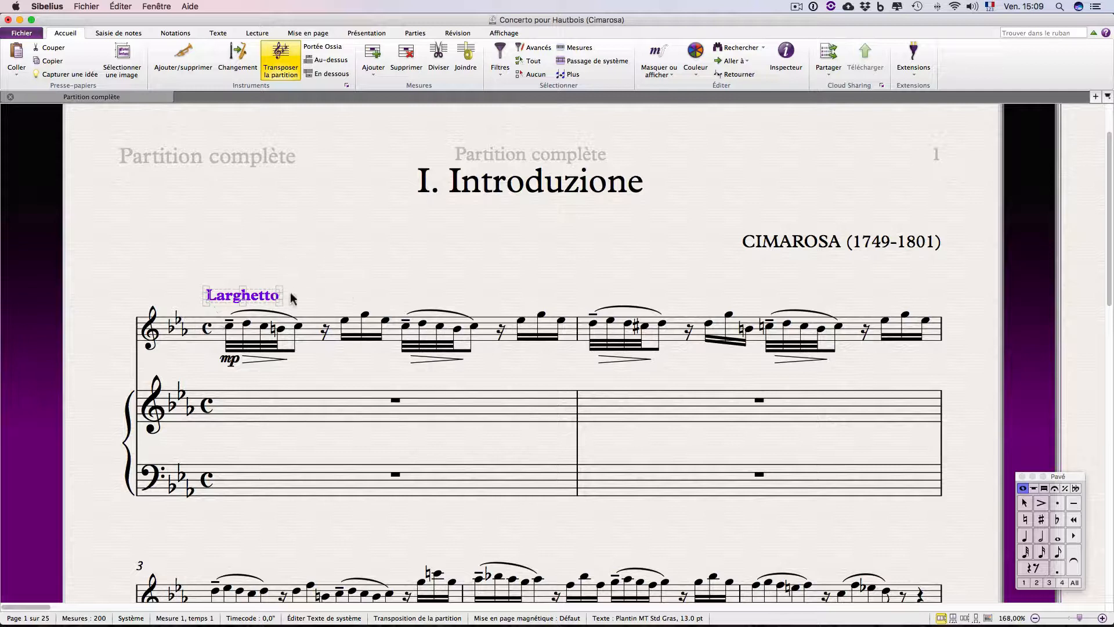
left_click(258, 297)
key("shift")
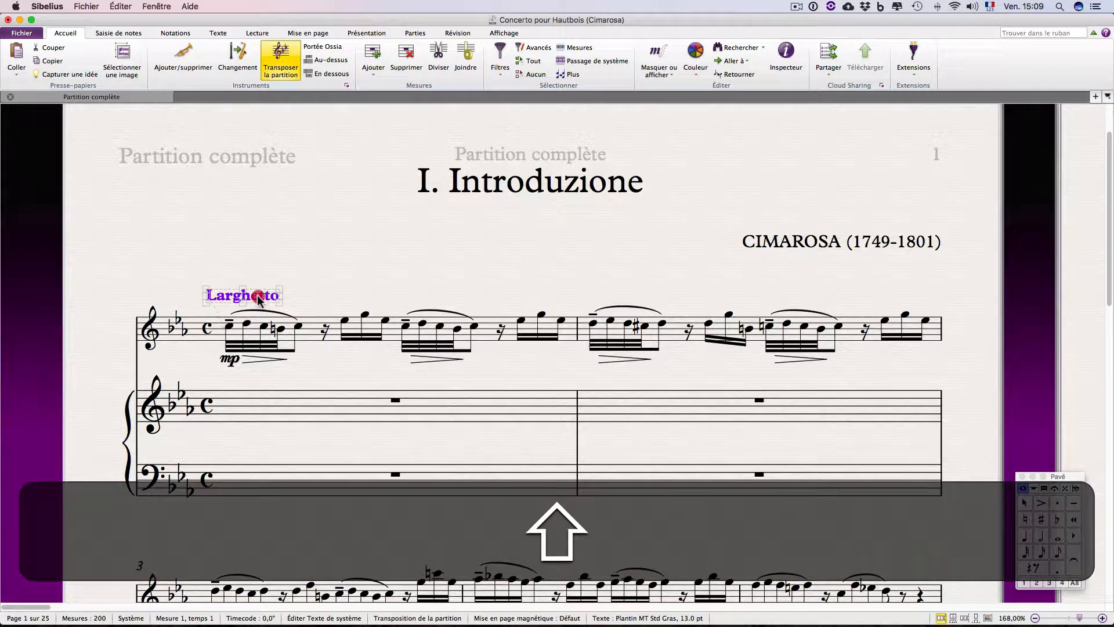
mouse_move(258, 298)
left_mouse_down()
mouse_move(264, 255)
mouse_move(278, 249)
mouse_move(191, 253)
mouse_move(141, 339)
mouse_move(173, 376)
mouse_move(337, 350)
mouse_move(331, 248)
mouse_move(190, 251)
mouse_move(232, 408)
mouse_move(335, 323)
mouse_move(337, 291)
mouse_move(289, 257)
mouse_move(219, 250)
mouse_move(171, 291)
mouse_move(194, 318)
mouse_move(346, 313)
mouse_move(250, 276)
mouse_move(241, 233)
mouse_move(264, 293)
mouse_move(259, 374)
mouse_move(256, 290)
left_mouse_up()
left_click(371, 268)
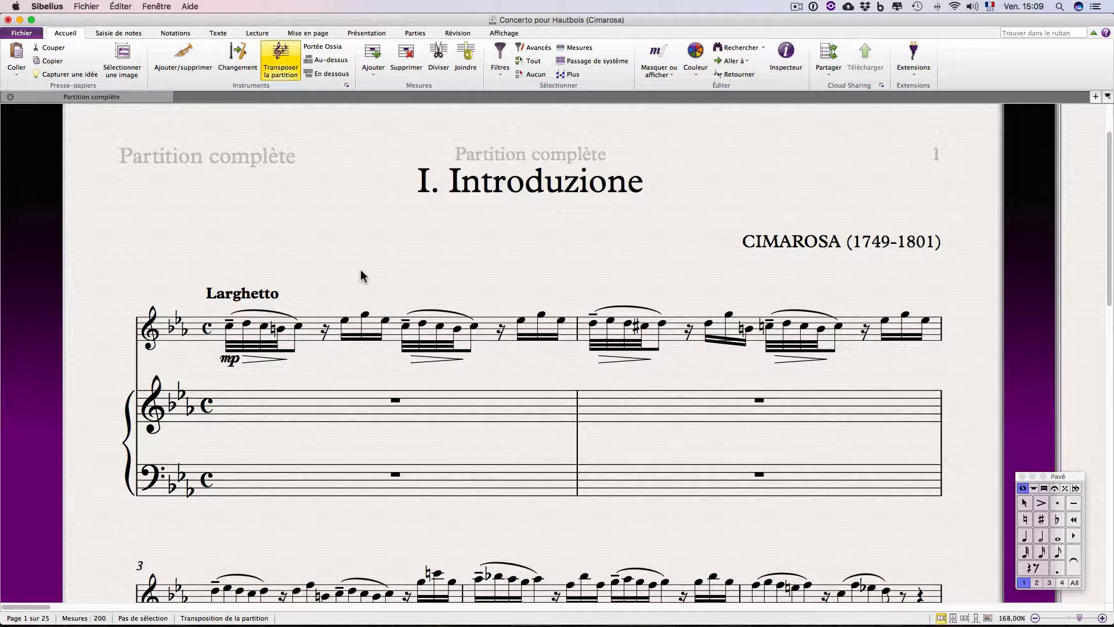
Reposition the Larghetto text freely above the oboe staff, ending over the second slurred group of notes in measure 1.
left_click(250, 293)
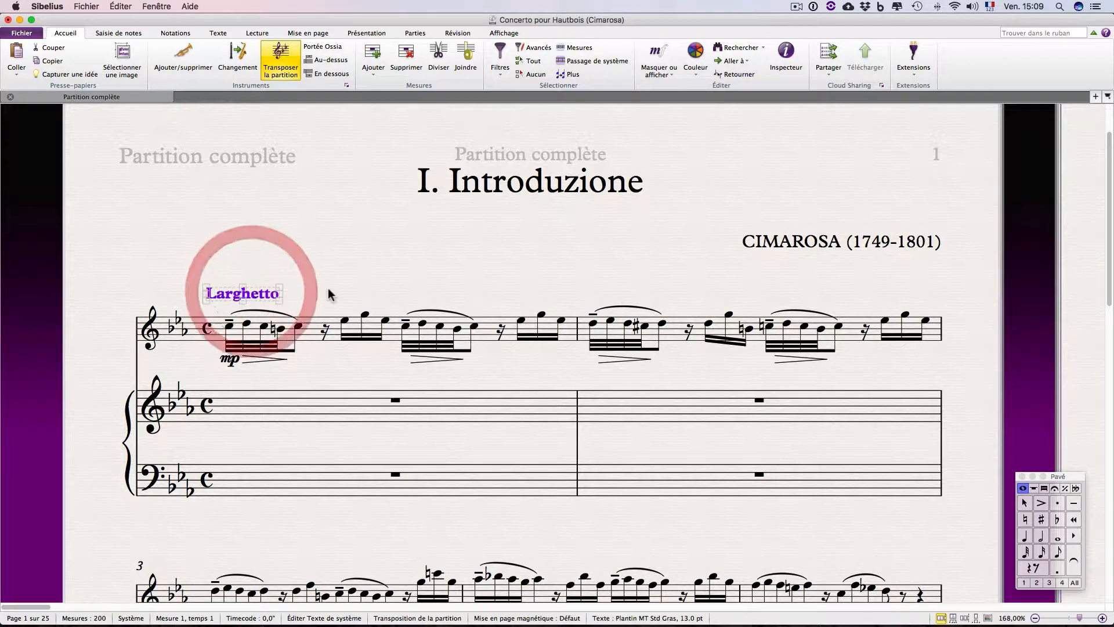
scroll(329, 294, "up", 6, "super")
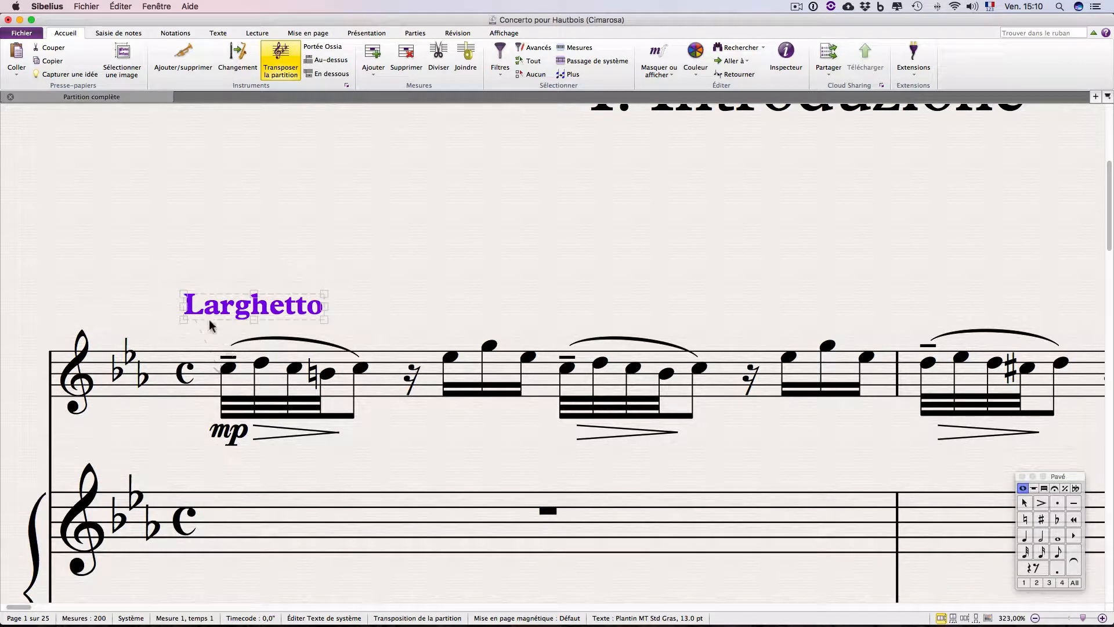
left_click_drag(249, 313, 279, 313)
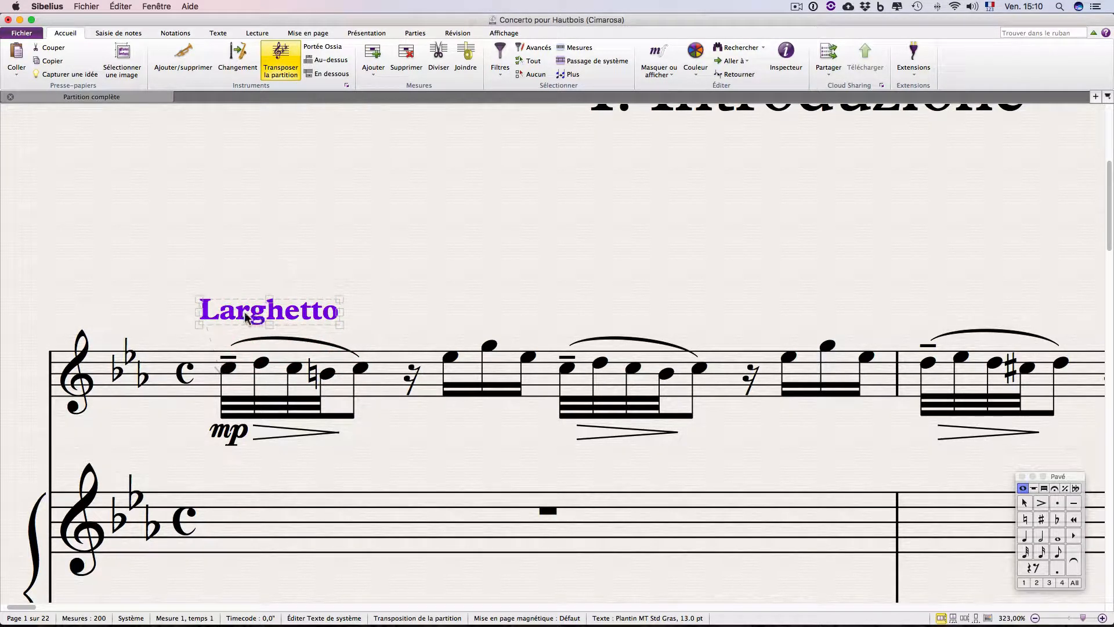
left_click_drag(289, 307, 280, 311)
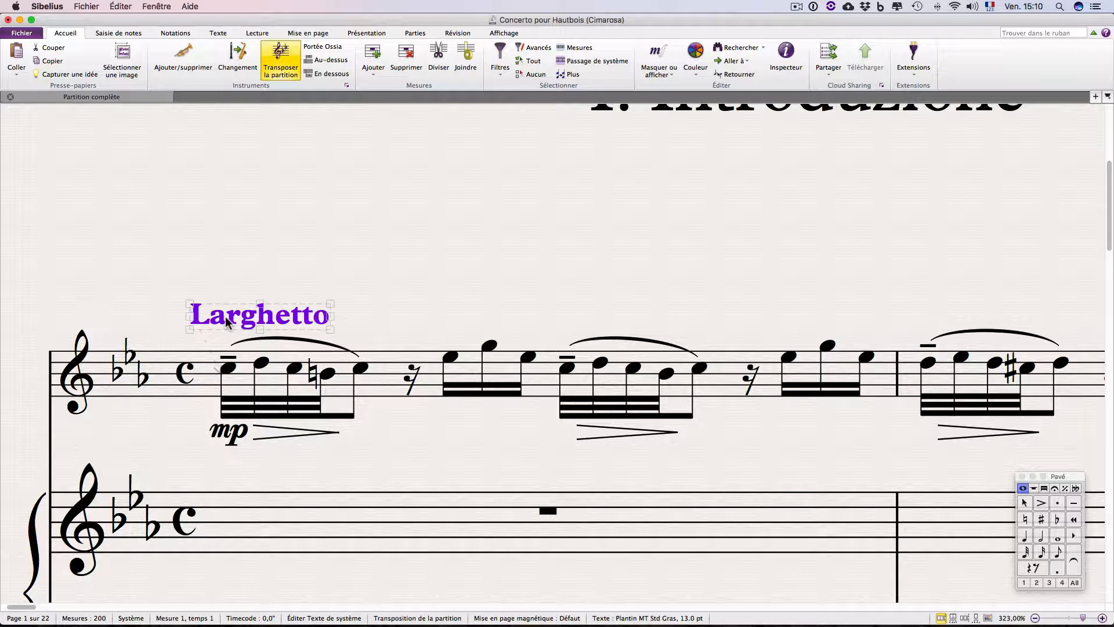
left_click_drag(228, 318, 599, 296)
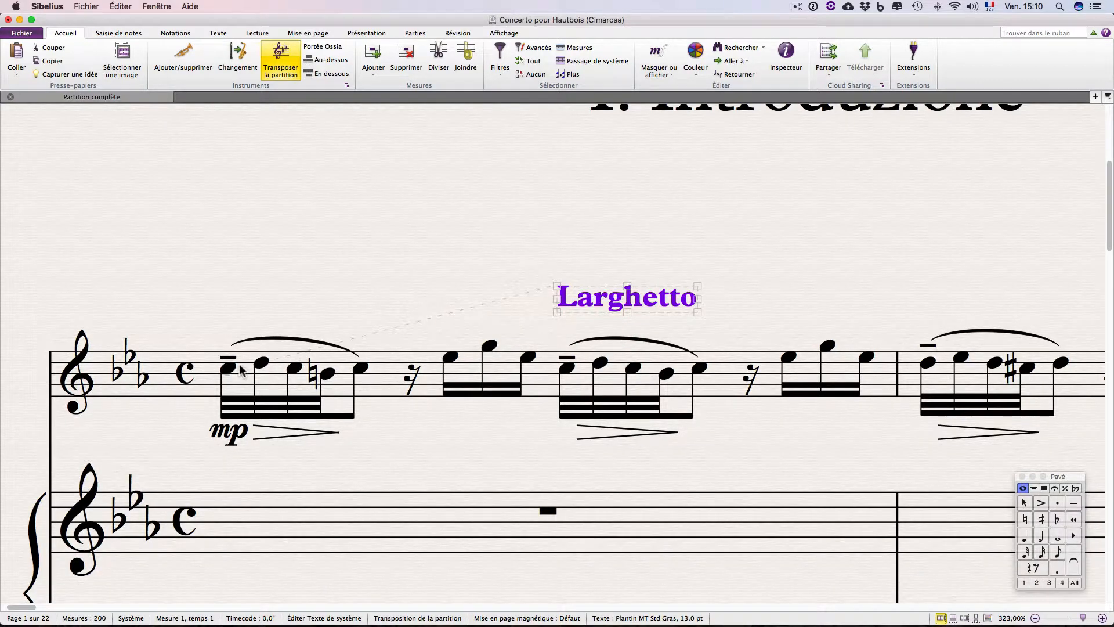
Reset the Larghetto text to its default position at the start of measure 1.
scroll(240, 365, "up", 5)
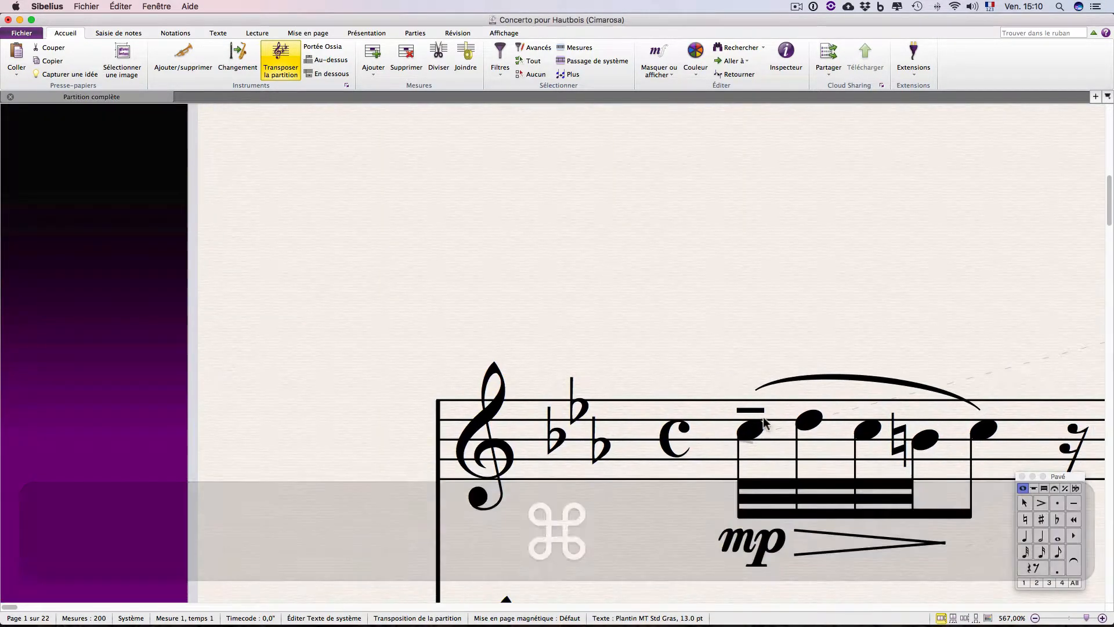
scroll(749, 433, "right", 5)
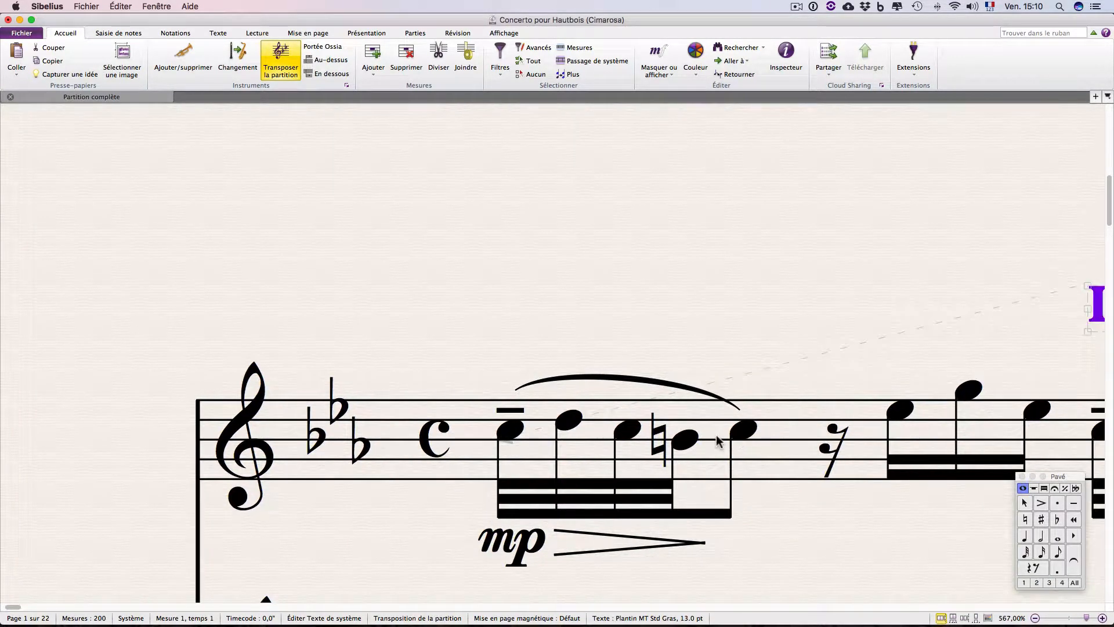
key("super+shift+p")
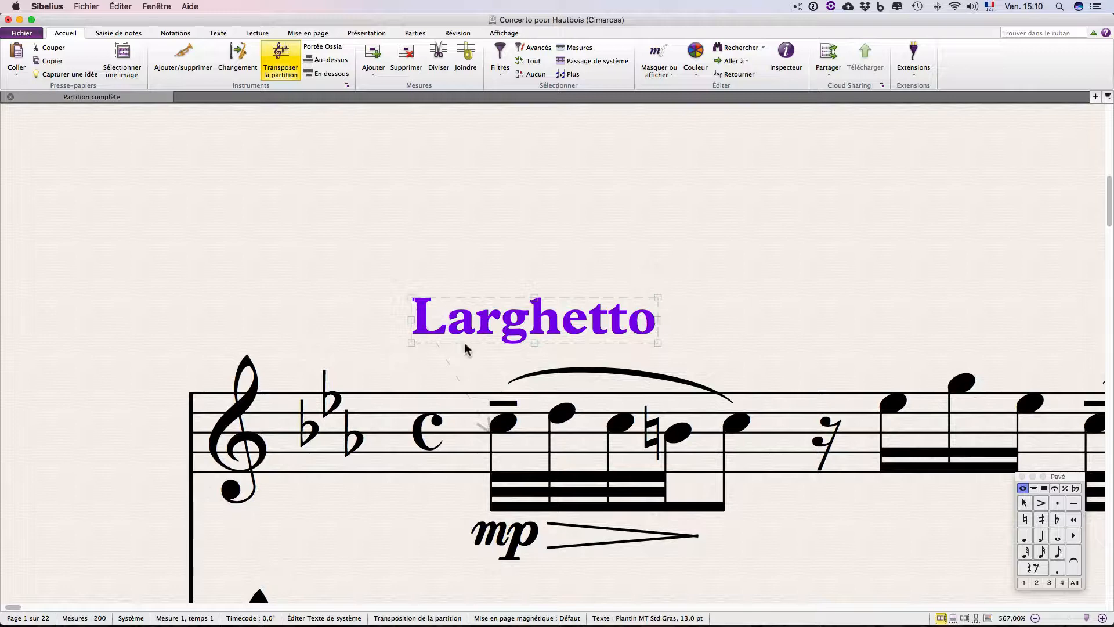
Try to move the Larghetto text straight down onto the first notes of the oboe staff.
scroll(583, 296, "down", 3)
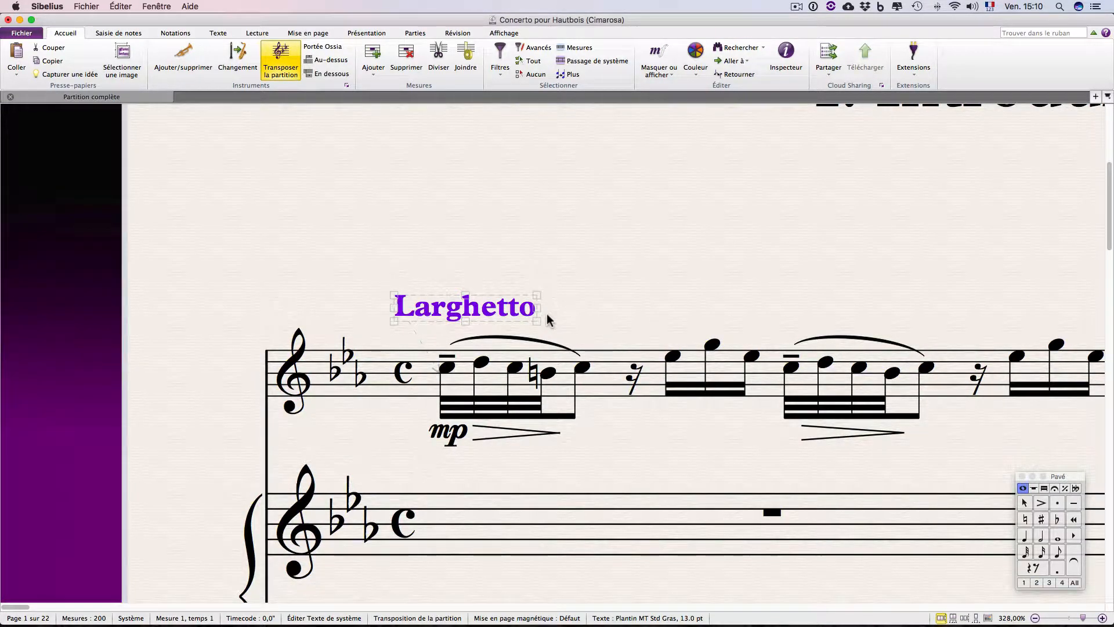
left_click(509, 314)
left_click_drag(509, 314, 510, 391)
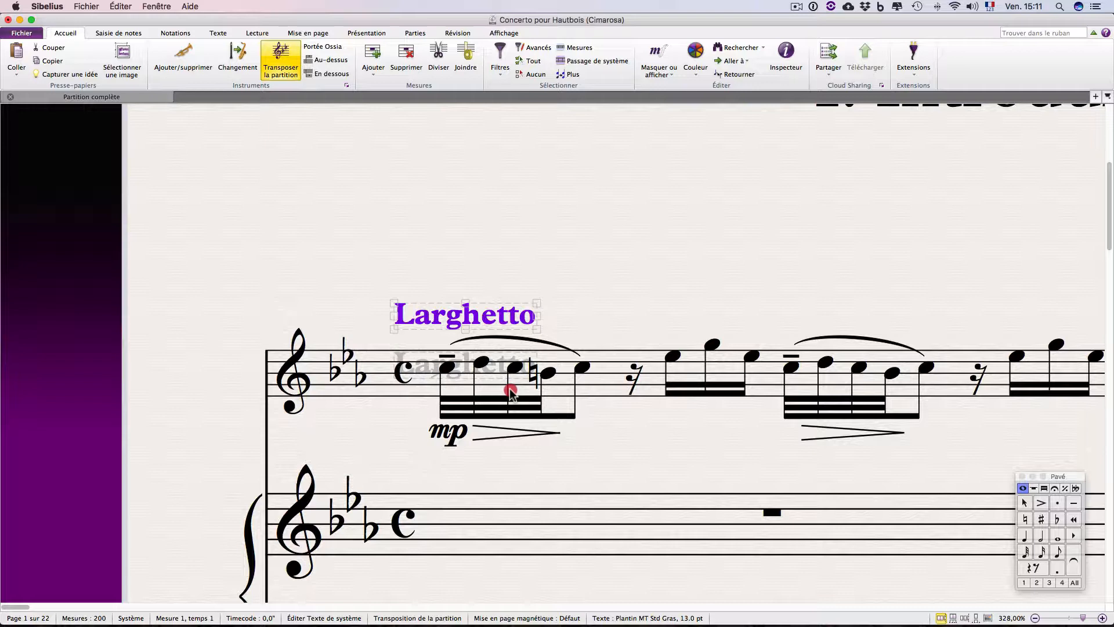
key("super")
left_click(511, 395)
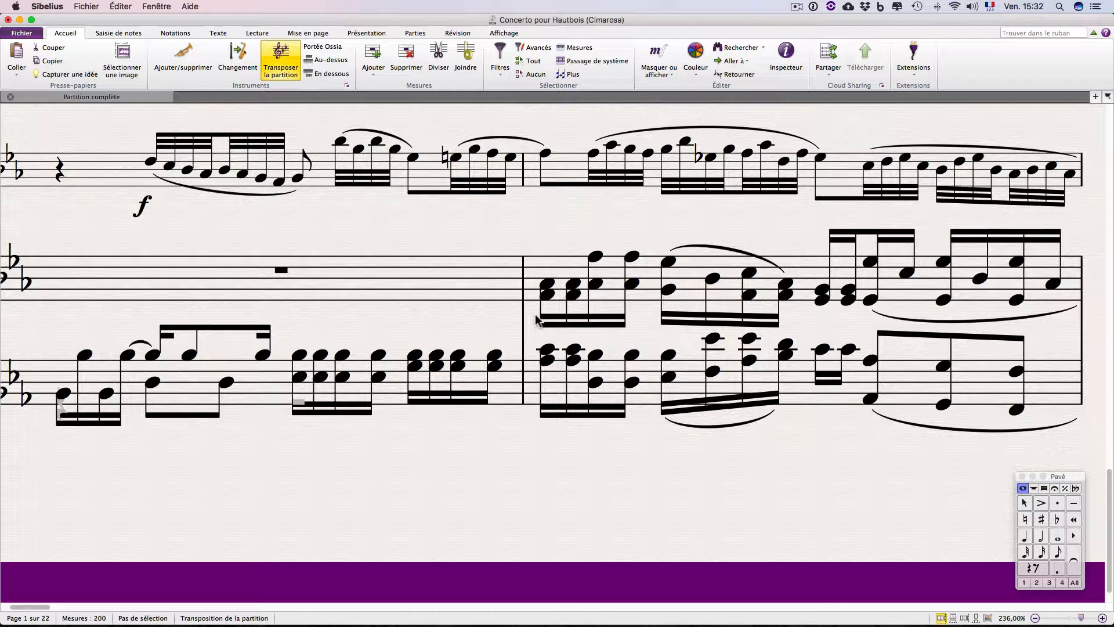
Select the quarter rest that opens measure 8 in the oboe staff, starting from no selection.
key("super+z")
key("Tab")
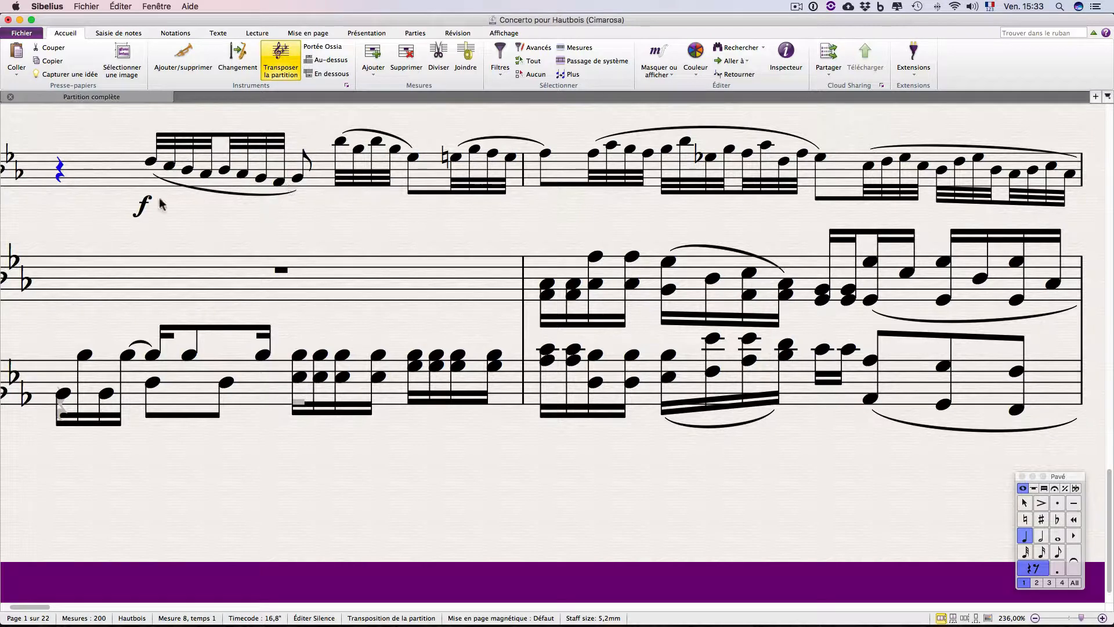
left_click(288, 233)
left_click_drag(354, 230, 268, 189)
left_click(268, 196)
key("Tab")
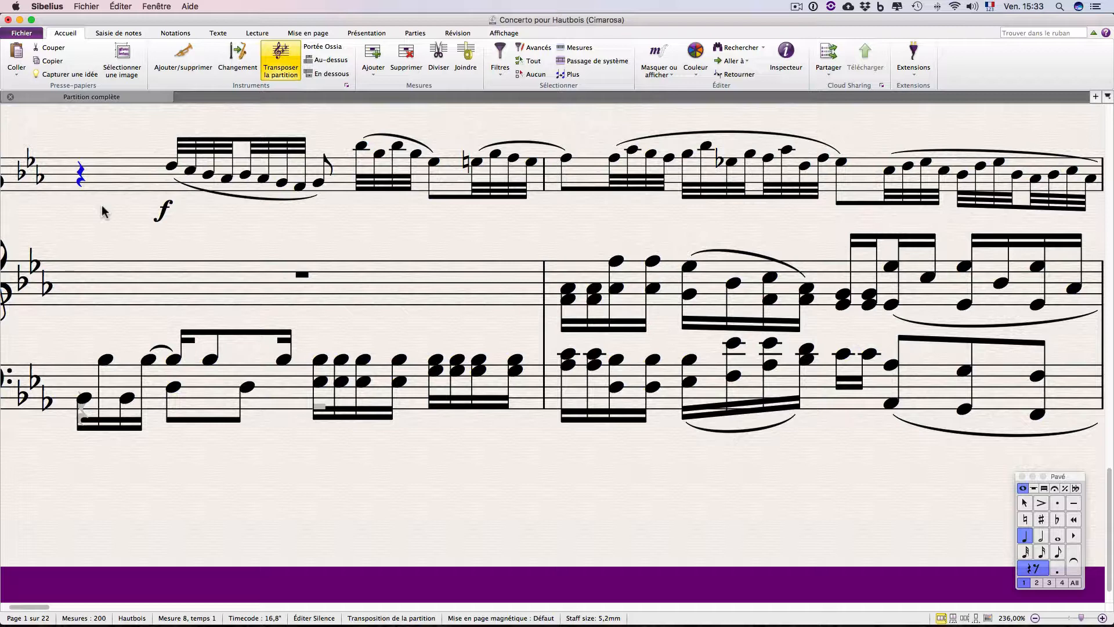
Step the selection object by object through measure 8's first slur and two notes, and return it to the quarter rest.
key("Tab")
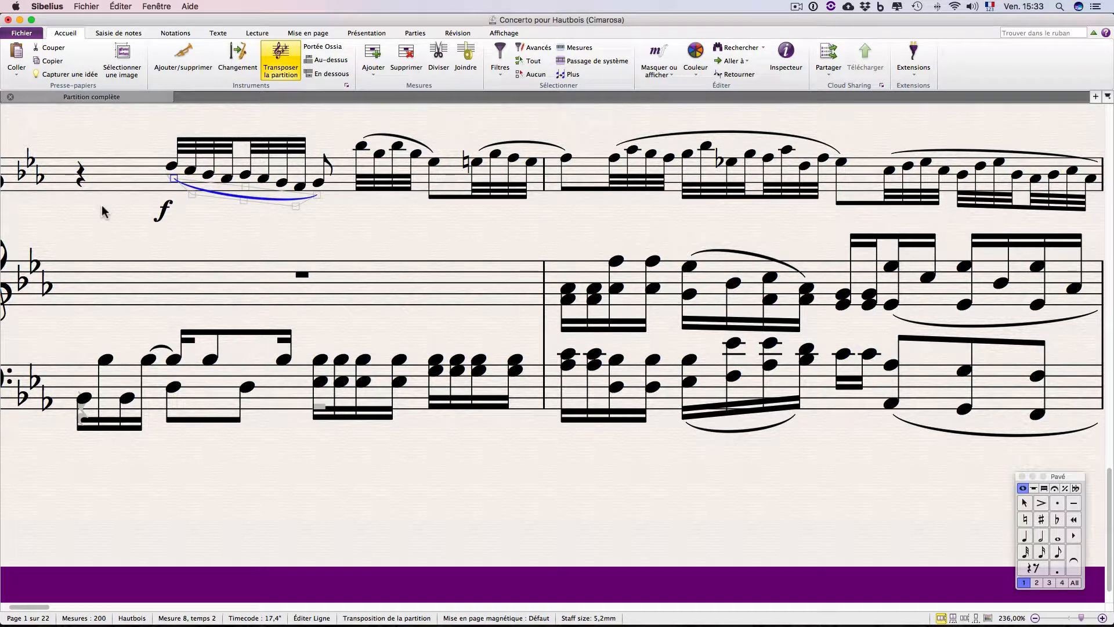
key("Tab")
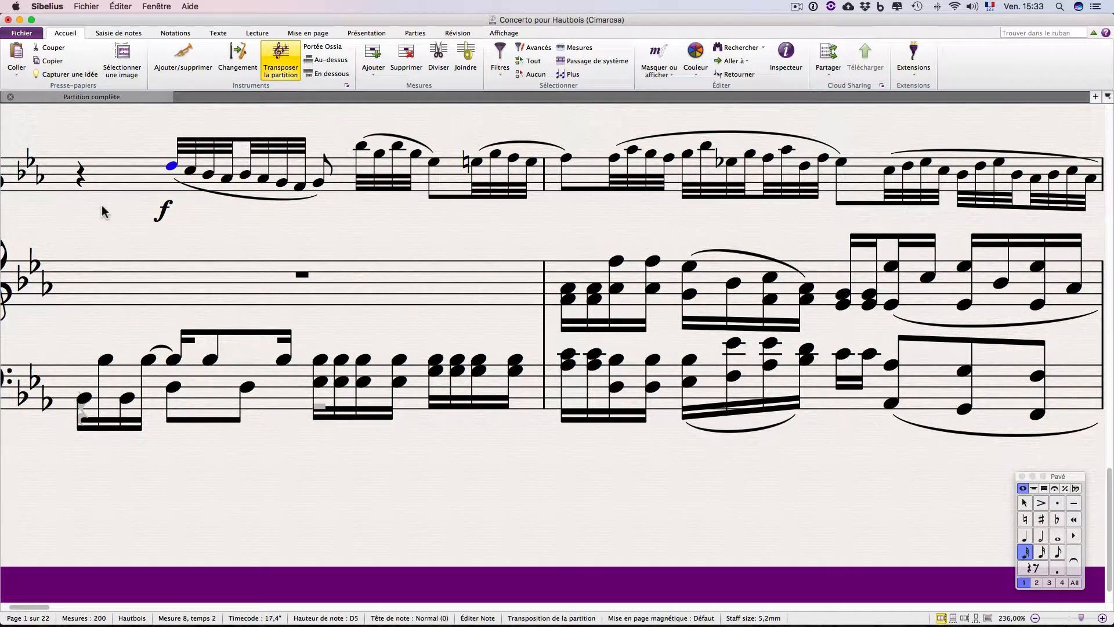
key("Tab")
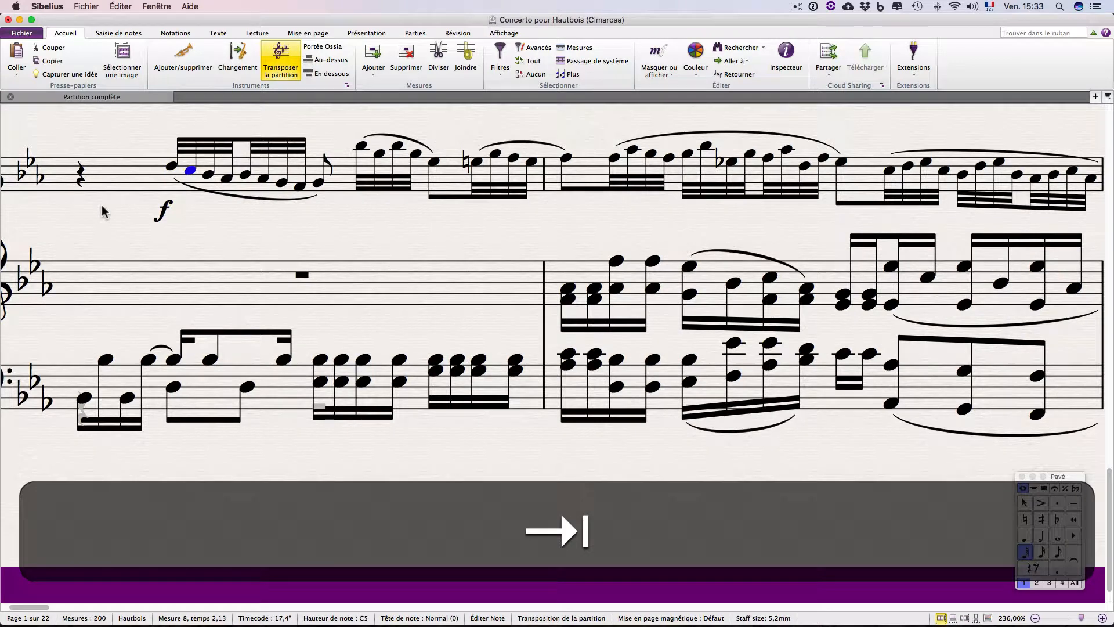
key("shift+Tab")
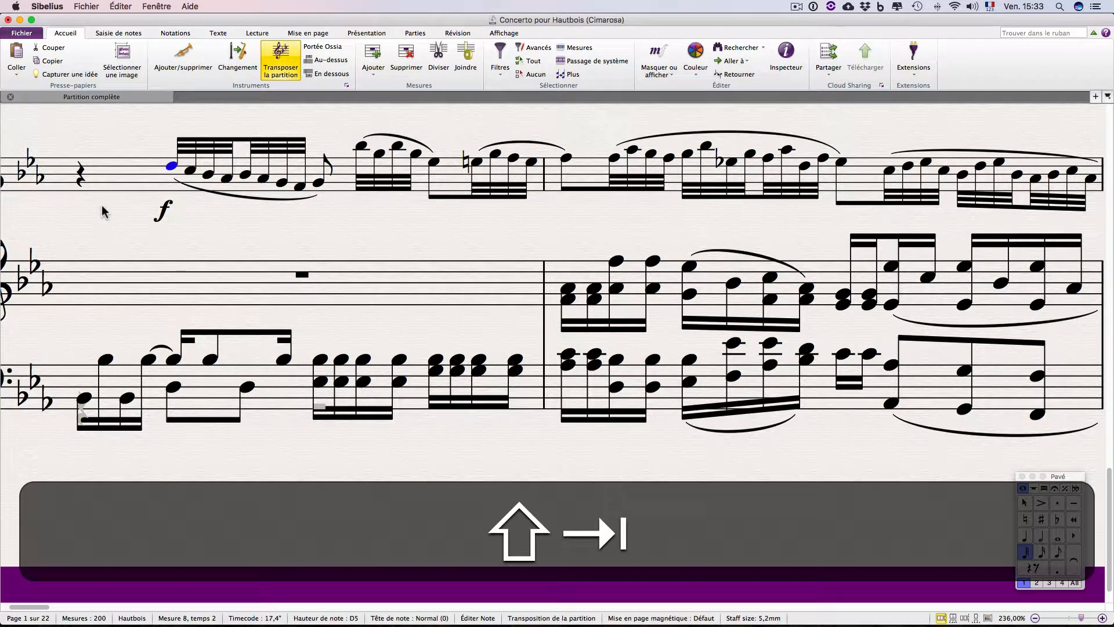
key("shift+Tab")
key("shift+Tab")
key("shift+Tab")
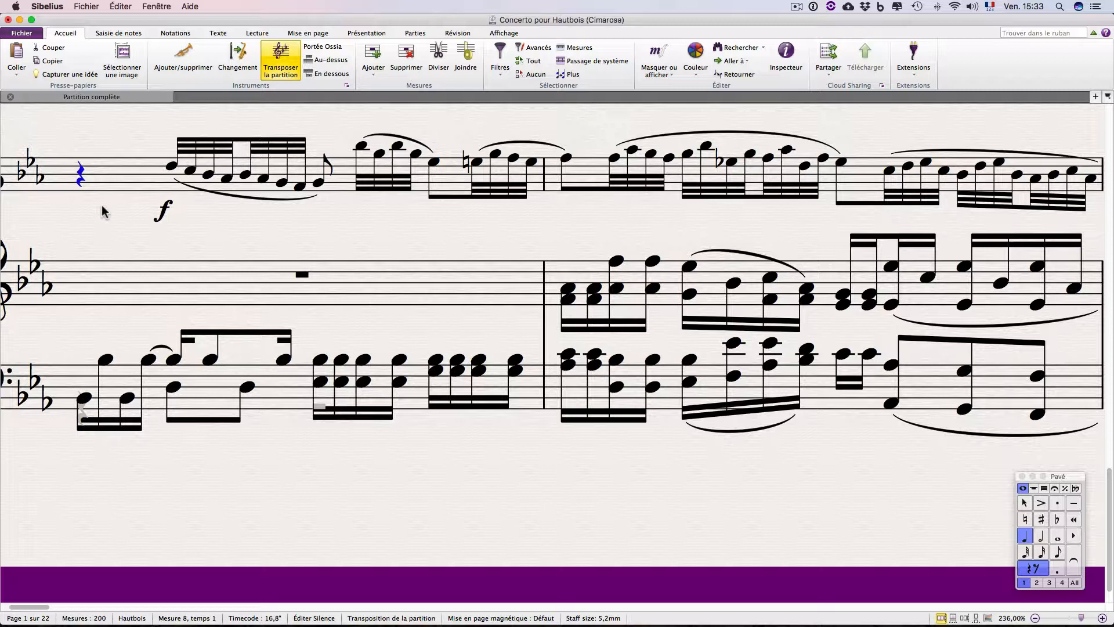
Advance the selection along the oboe notes of measure 8 to the beat 4 E-flat, then via the next slur to the E-natural.
key("Right")
key("Right")
key("Right")
key("Right")
key("Right")
key("Right")
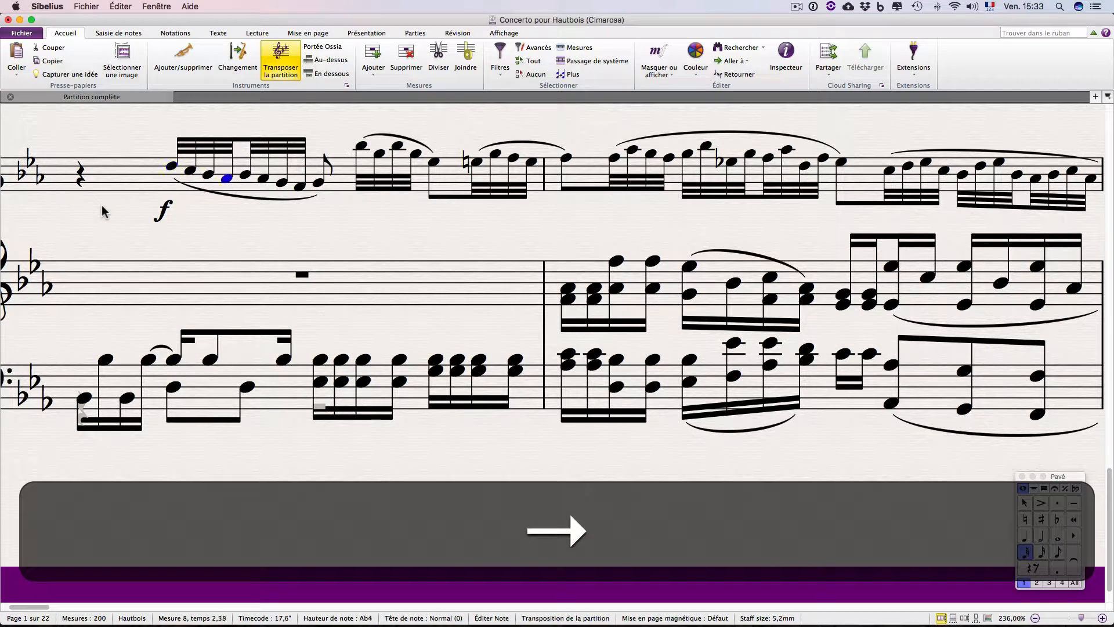
key("Right")
key("Right")
key("Right")
key("Right")
key("Right")
key("Right")
key("Right")
key("Right")
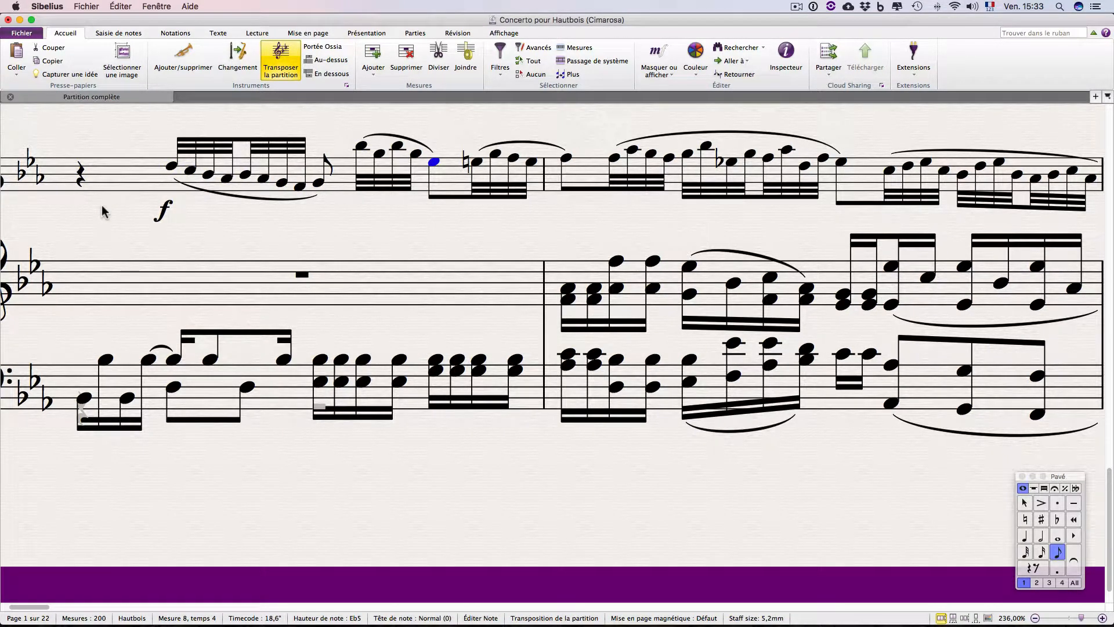
key("Tab")
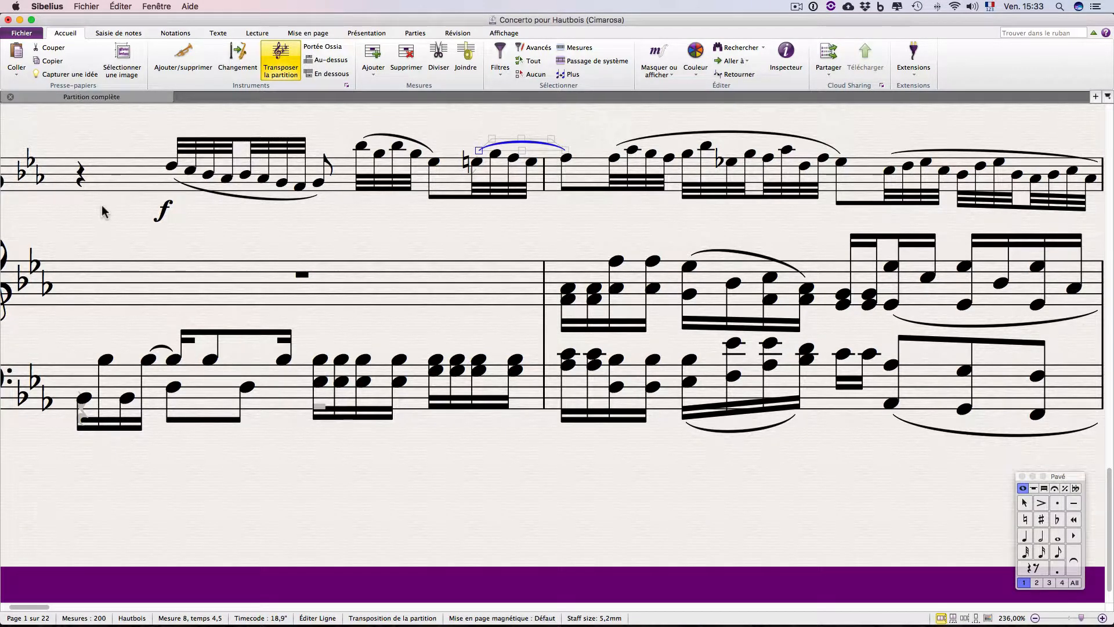
key("Tab")
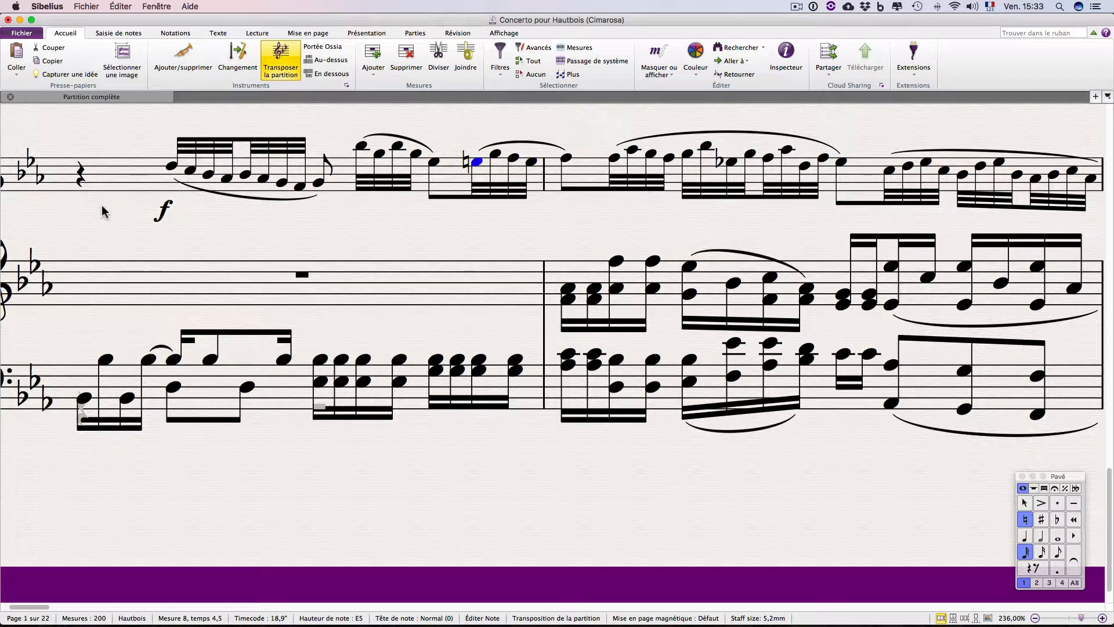
Switch to panorama view and jump the selection measure by measure through the oboe part to measure 10 and back to measure 8's rest.
left_click(987, 618)
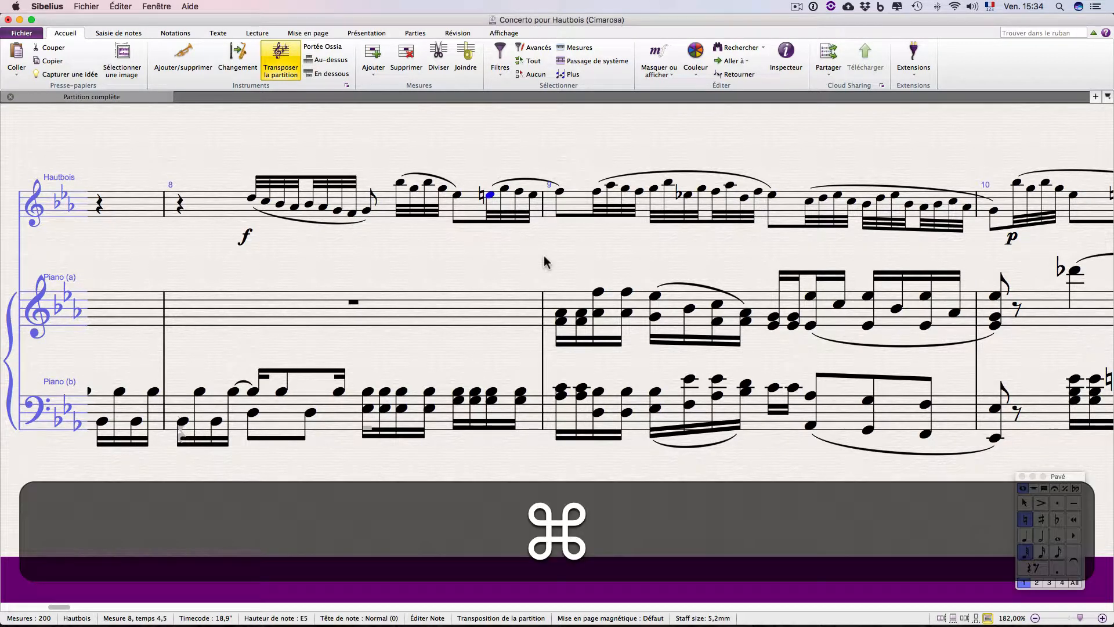
key("super+Left")
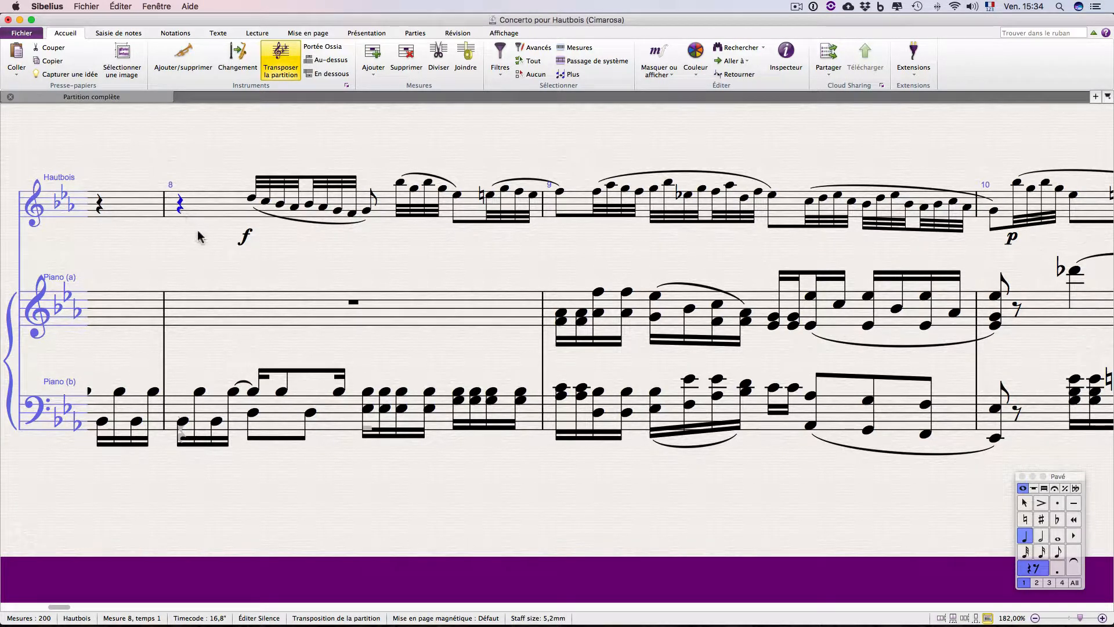
key("super")
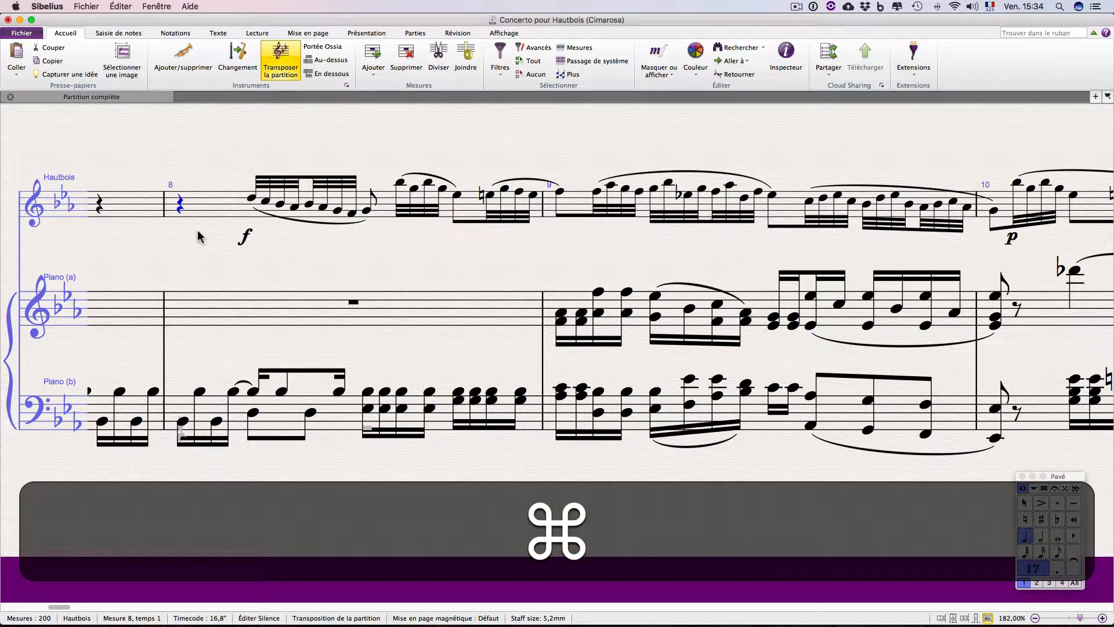
key("super+Right")
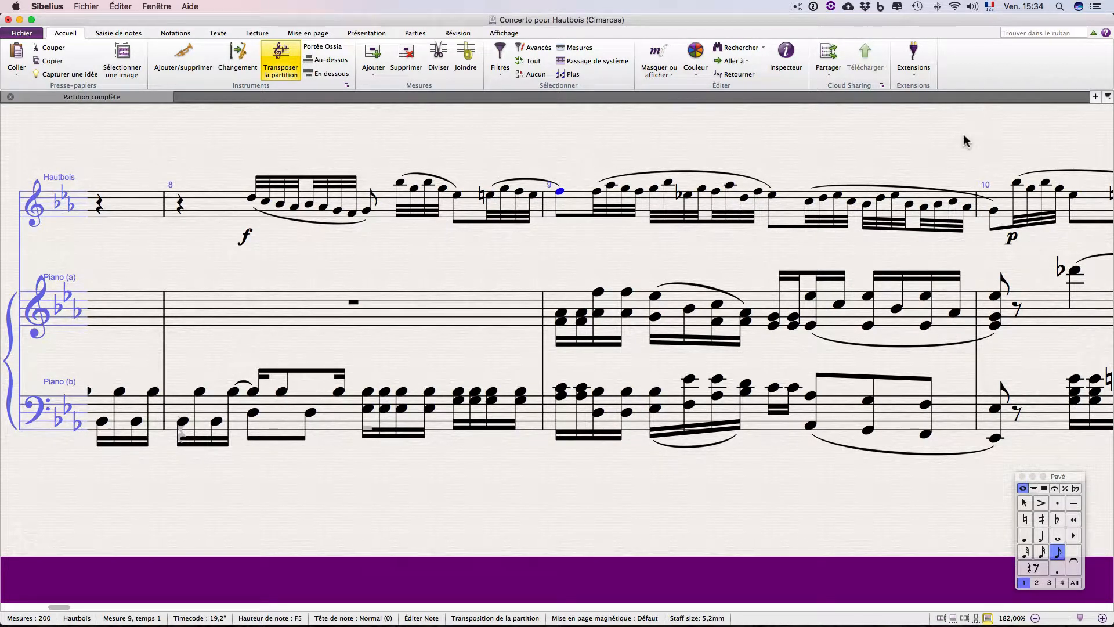
key("super+Right")
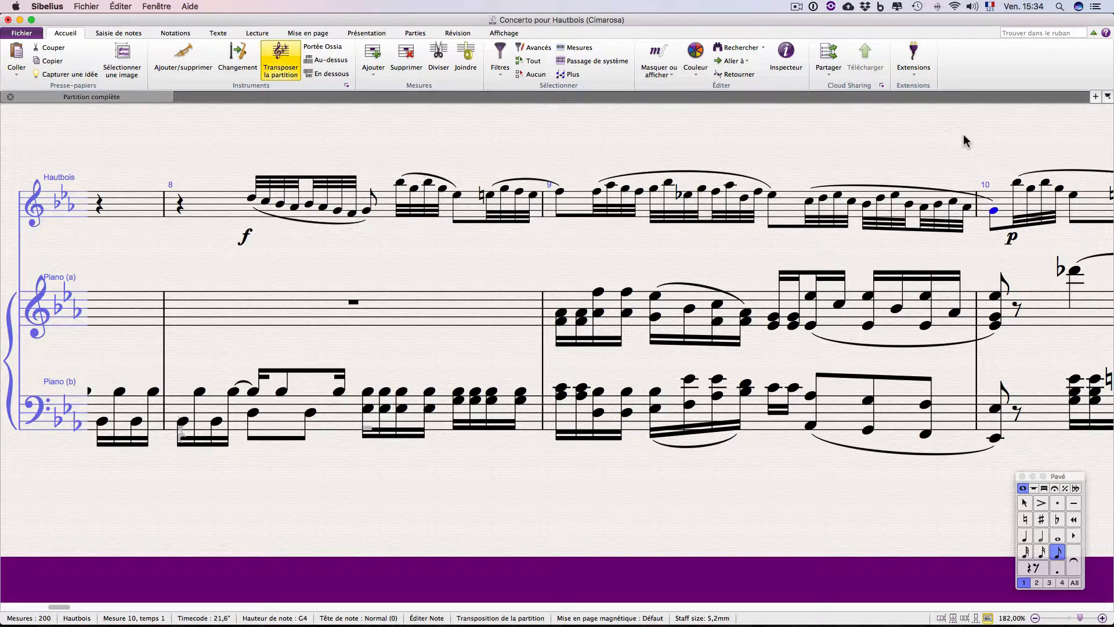
key("super+Left")
key("super+Left")
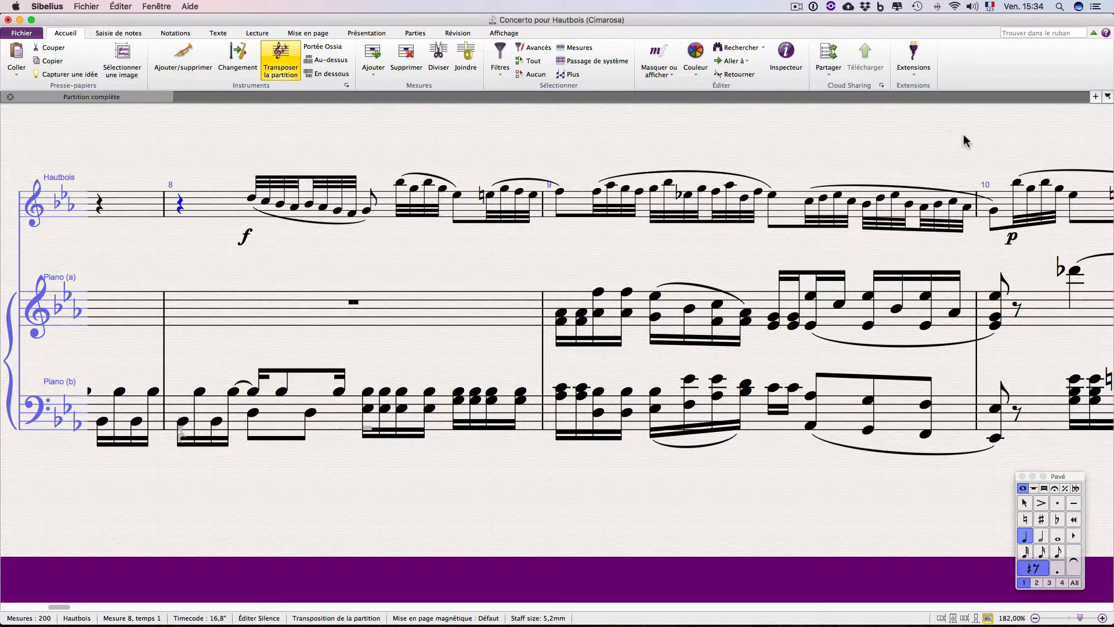
Advance the selection from measure 8's opening rest to the first slur in the oboe staff, enlarged to 263%.
key("alt+Right")
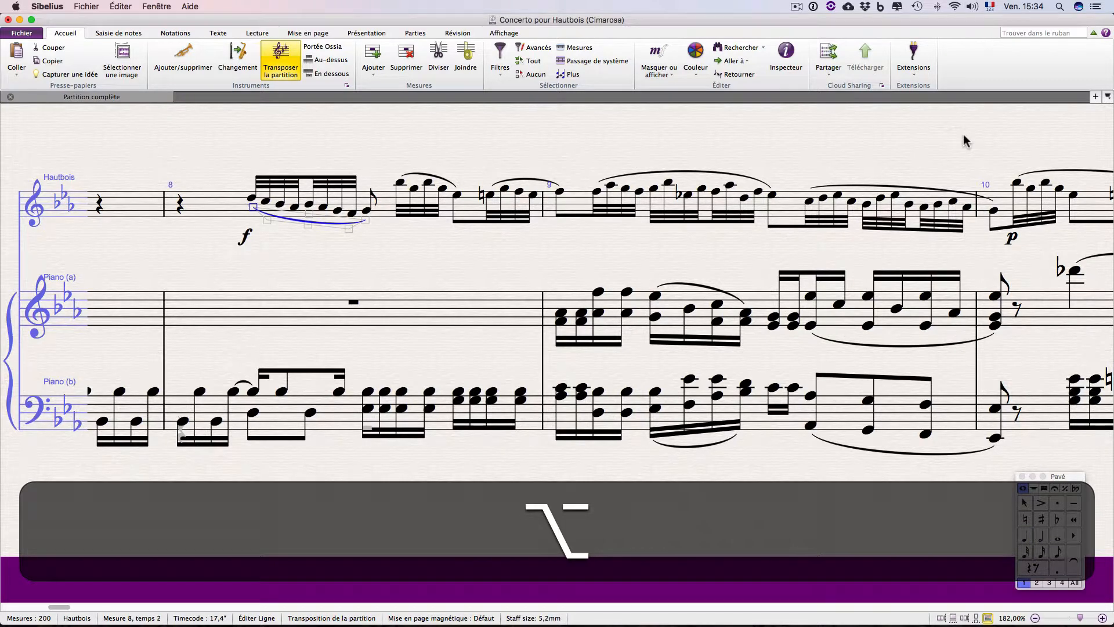
key("super+equal")
scroll(780, 147, "up", 1)
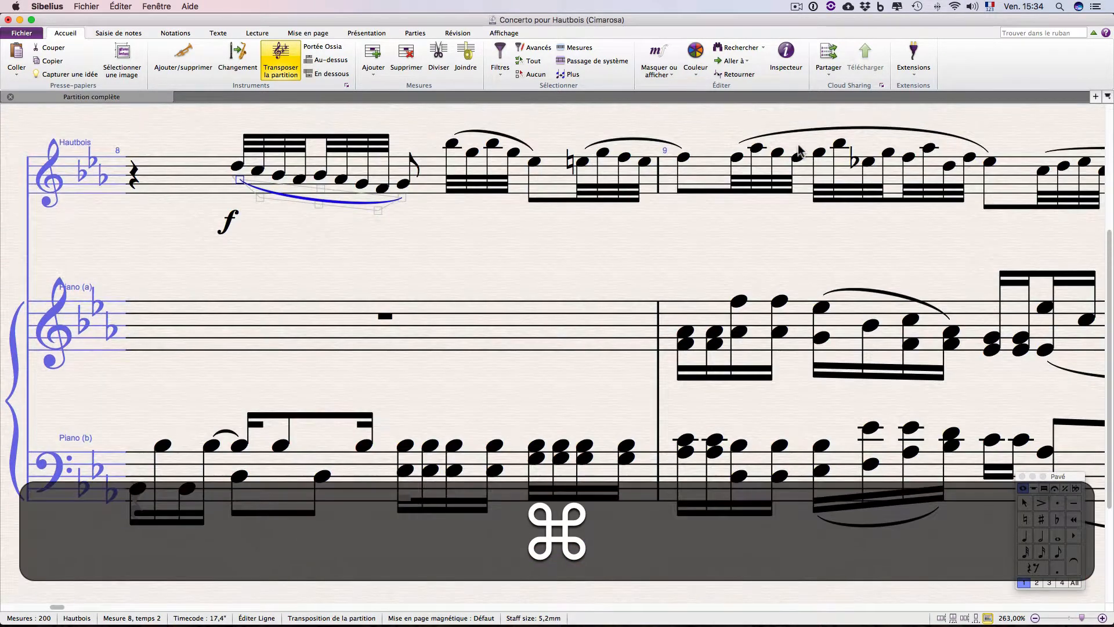
scroll(670, 206, "left", 2)
scroll(670, 206, "up", 1)
scroll(670, 206, "left", 3)
scroll(670, 206, "up", 1)
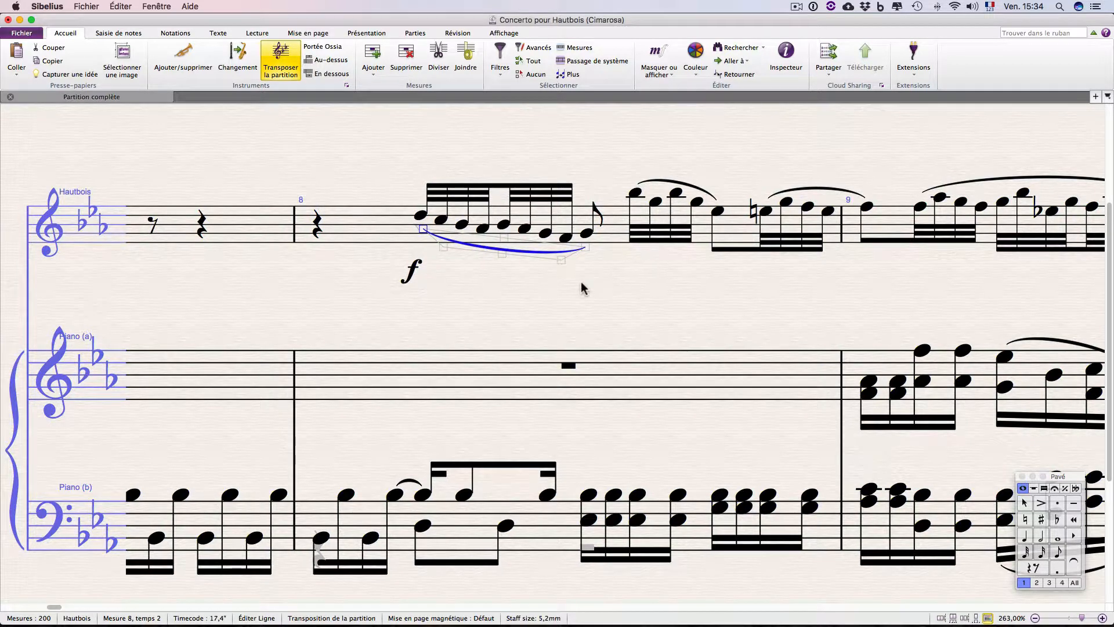
Step through the handles of the selected oboe slur in measure 8 until its right end point is selected.
key("alt")
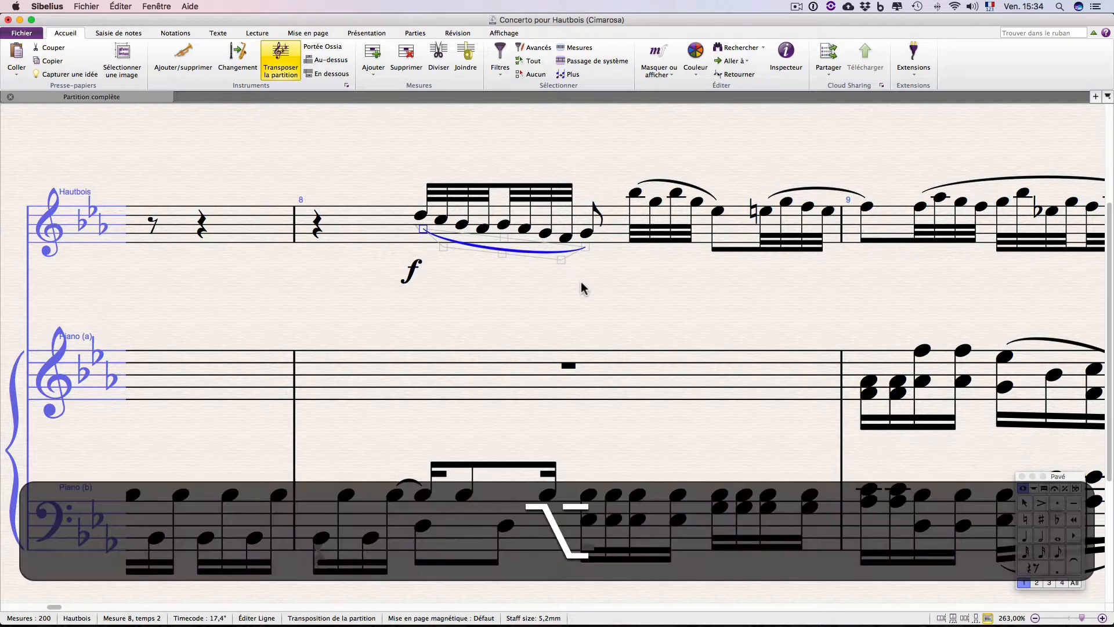
key("alt+Right")
key("alt+Right")
key("alt+Right")
key("alt+Right")
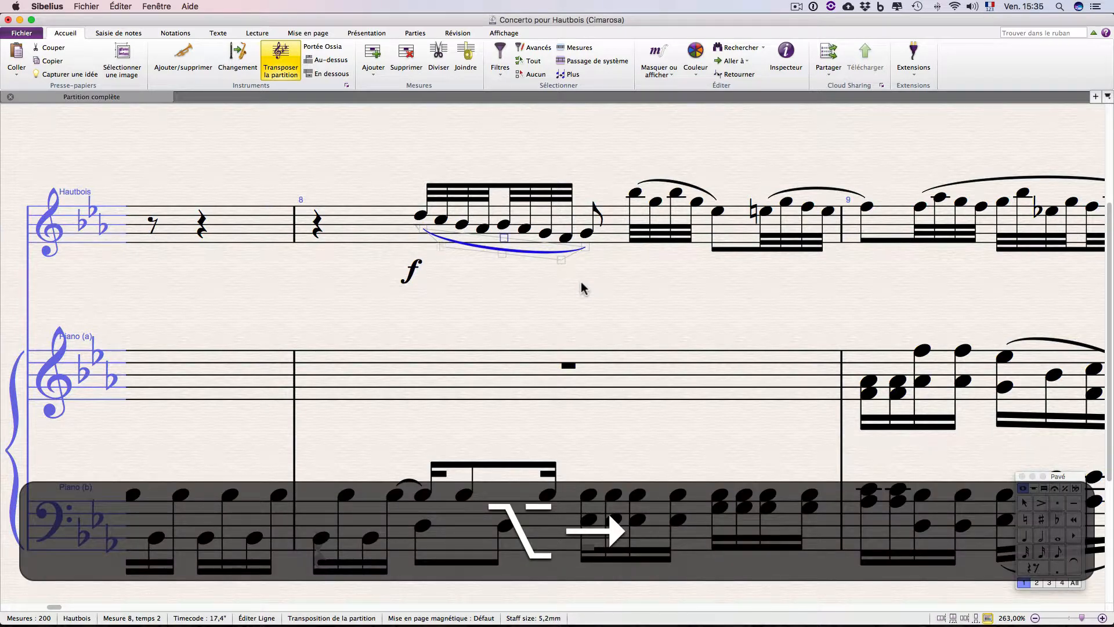
key("alt+Right")
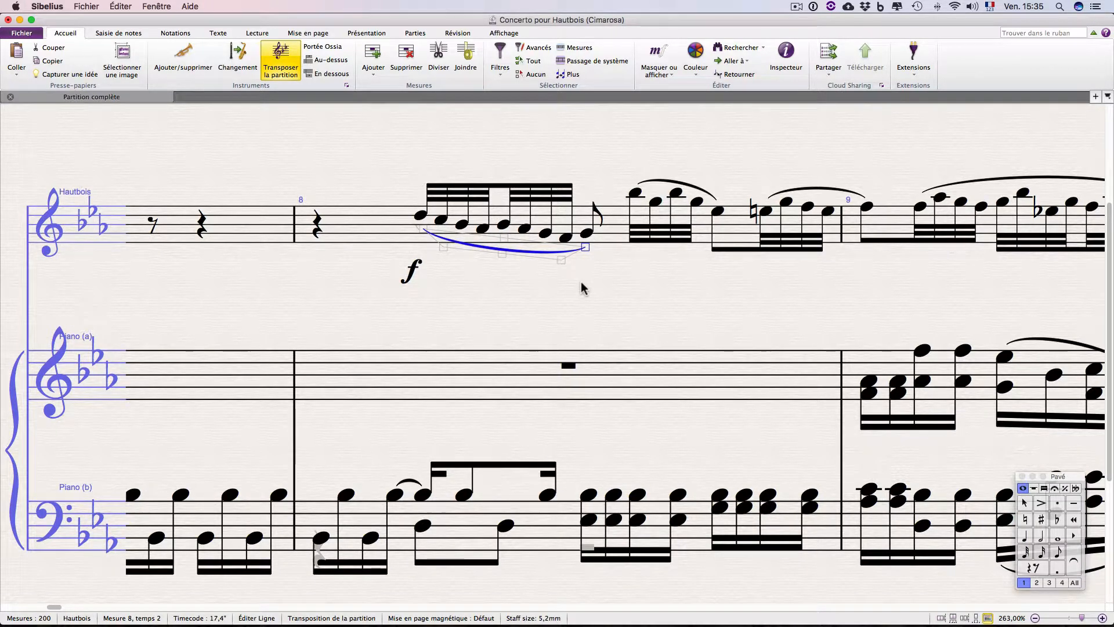
Try shifting the slur's right end and right curve handle down, restore their original positions and clear the selection.
key("super+Down")
key("super+Up")
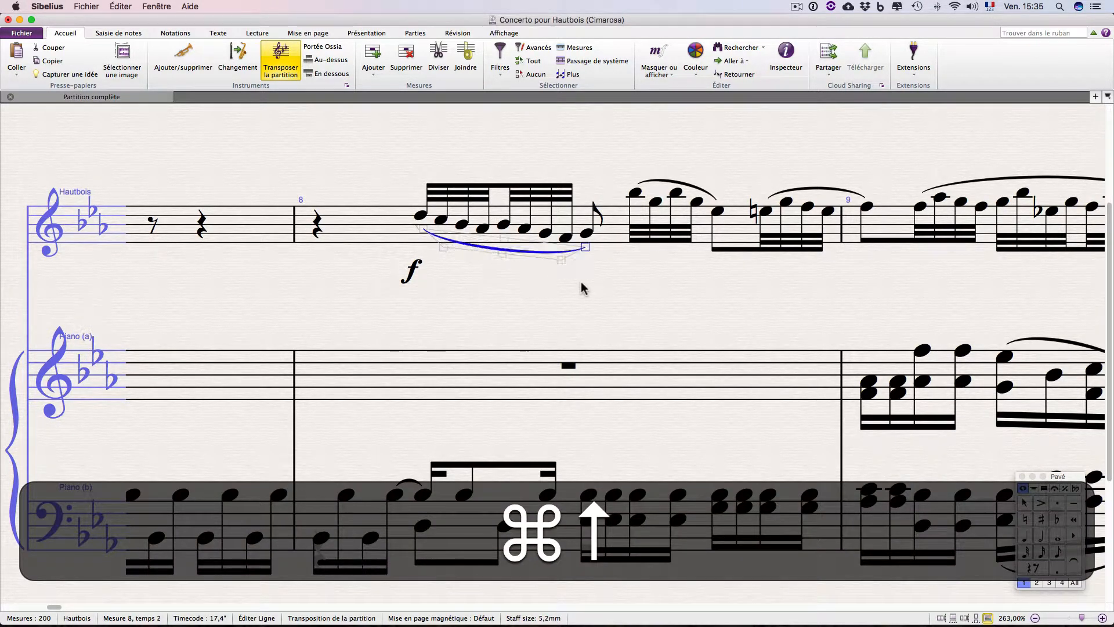
key("alt+super+Left")
key("super+Down")
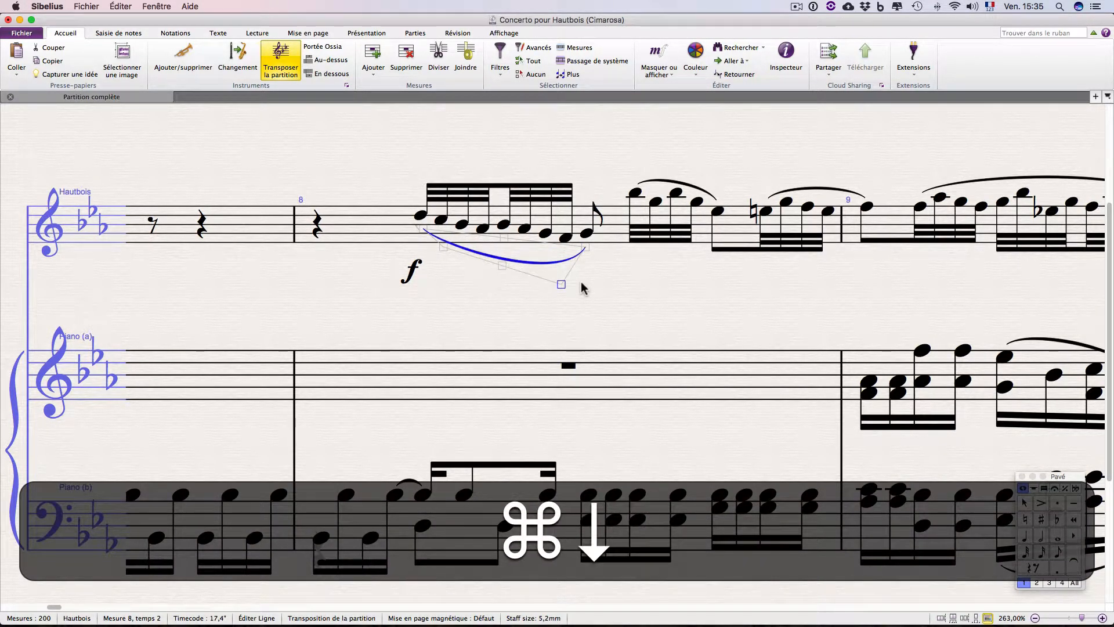
key("super+Up")
key("super+Up")
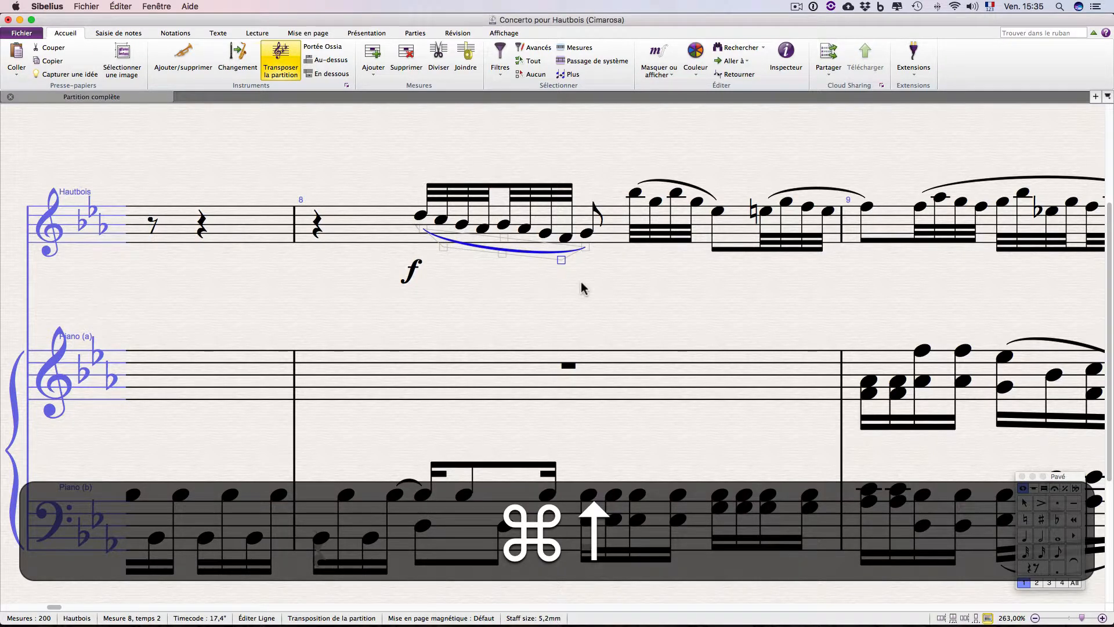
key("Escape")
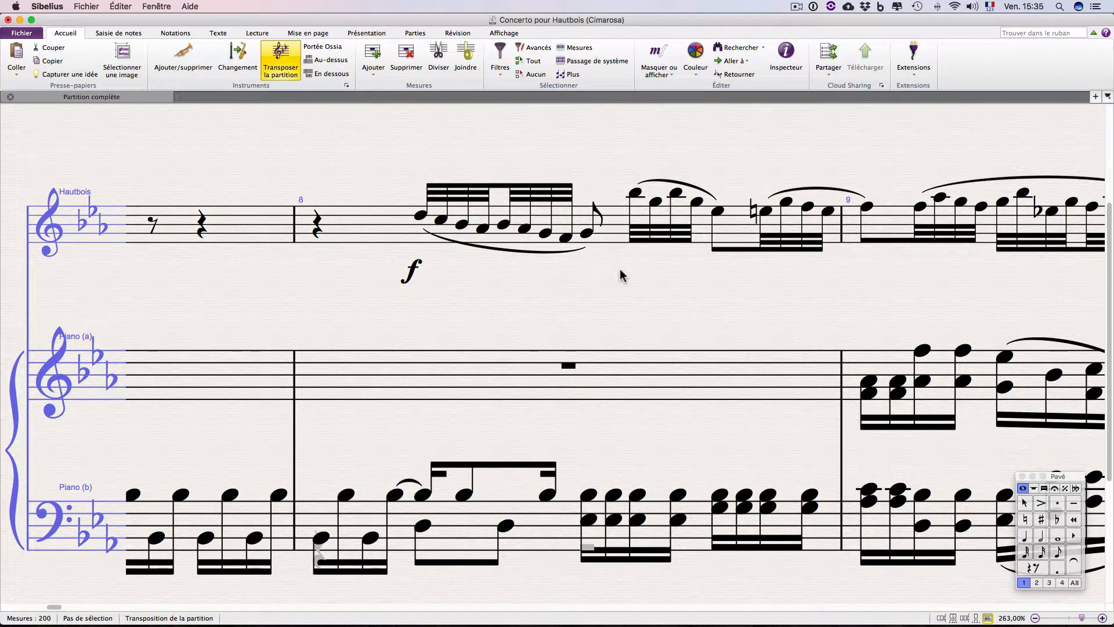
Add a G3 a third above the low E-flat of the Piano (b) chord on beat 3 of measure 8.
scroll(620, 269, "down", 5)
scroll(620, 269, "right", 3)
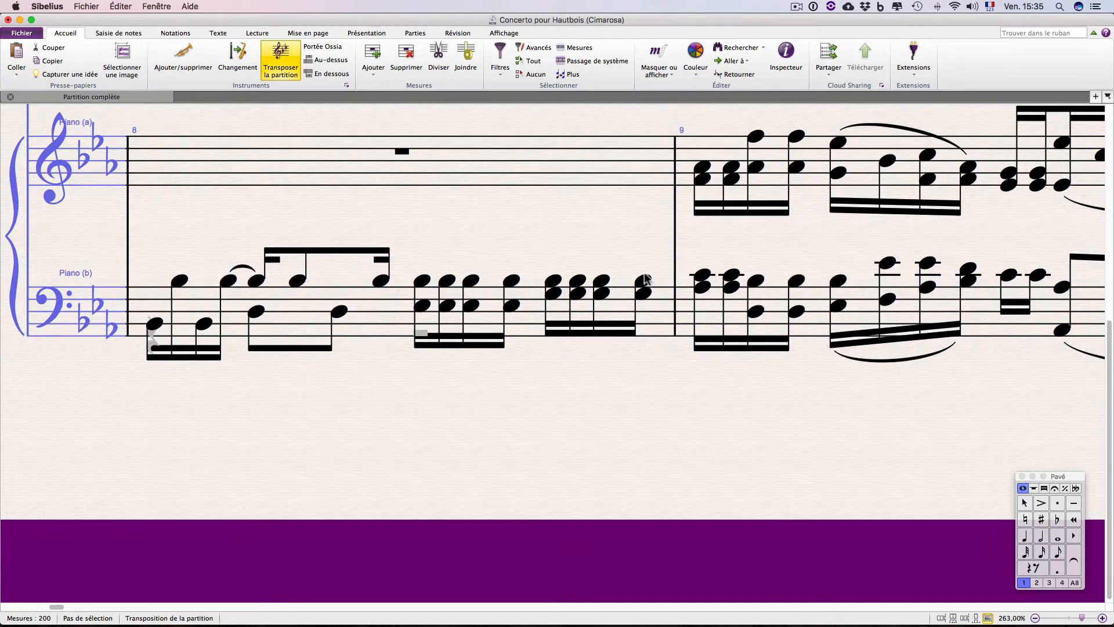
left_click(423, 281)
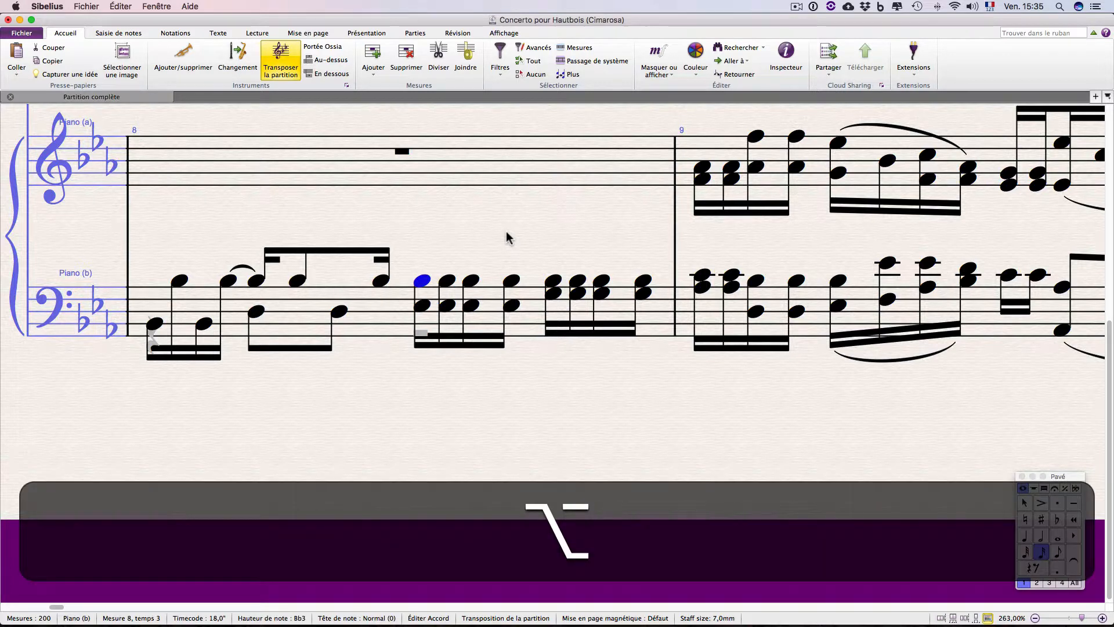
key("alt+Down")
key("alt+3")
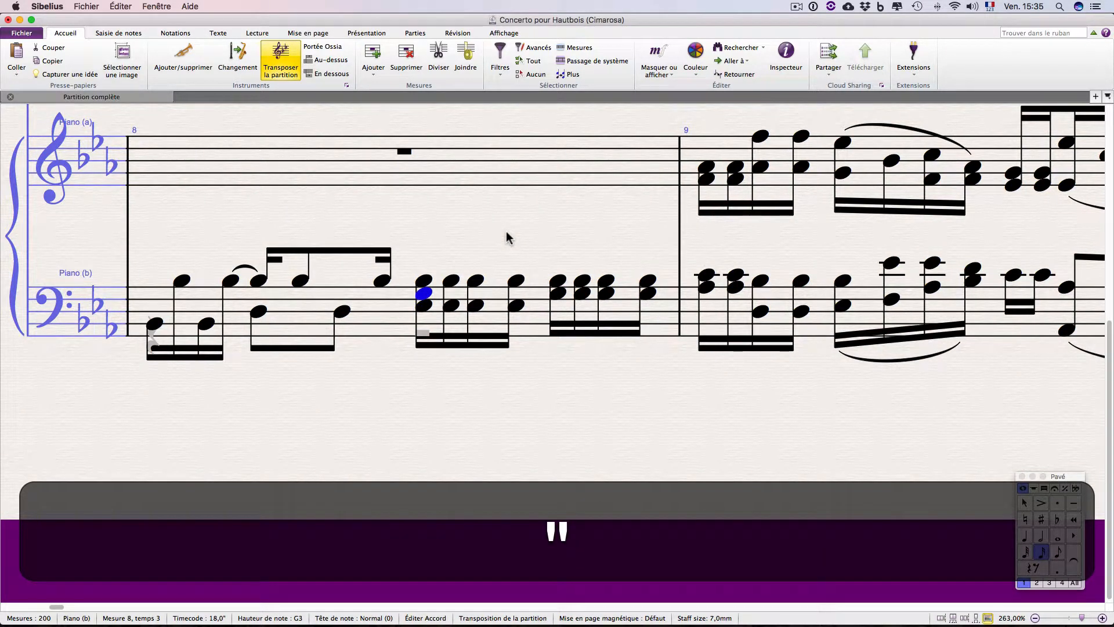
Step the selection up to the top B-flat and back down through the G to the low E-flat of the chord.
key("alt+Up")
key("alt+Down")
key("alt+Down")
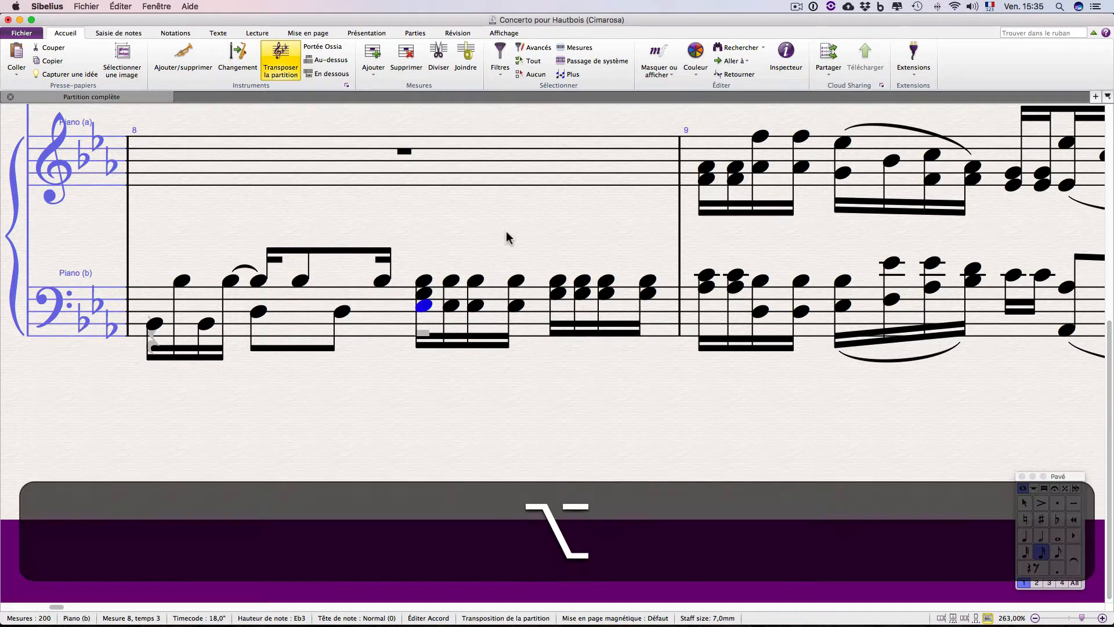
Delete the middle G3 from the beat 3 chord and select the chord's top B-flat.
key("alt+Up")
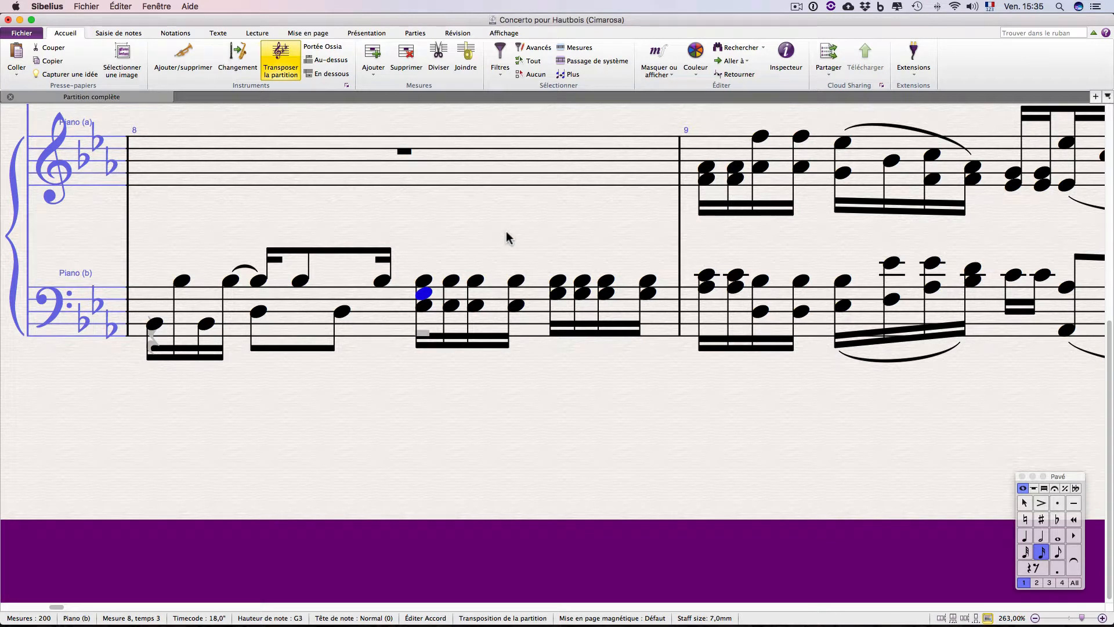
key("Delete")
key("alt+Up")
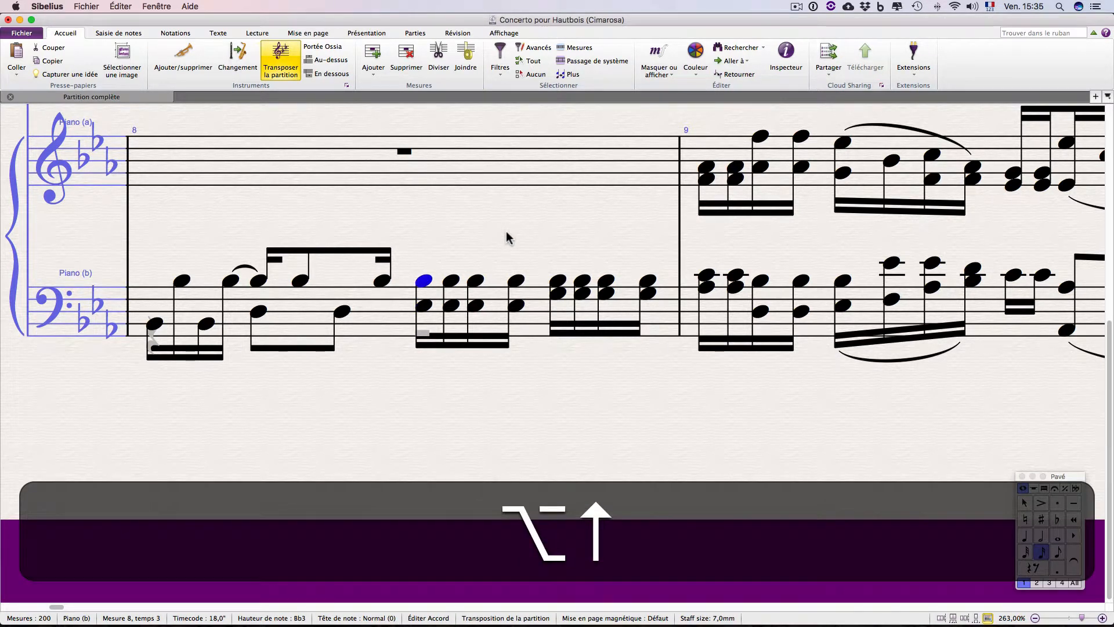
Move the selection from the chord's low E-flat to the hidden voice 2 half rest, and up to Piano (a)'s bar rest.
key("alt+Down")
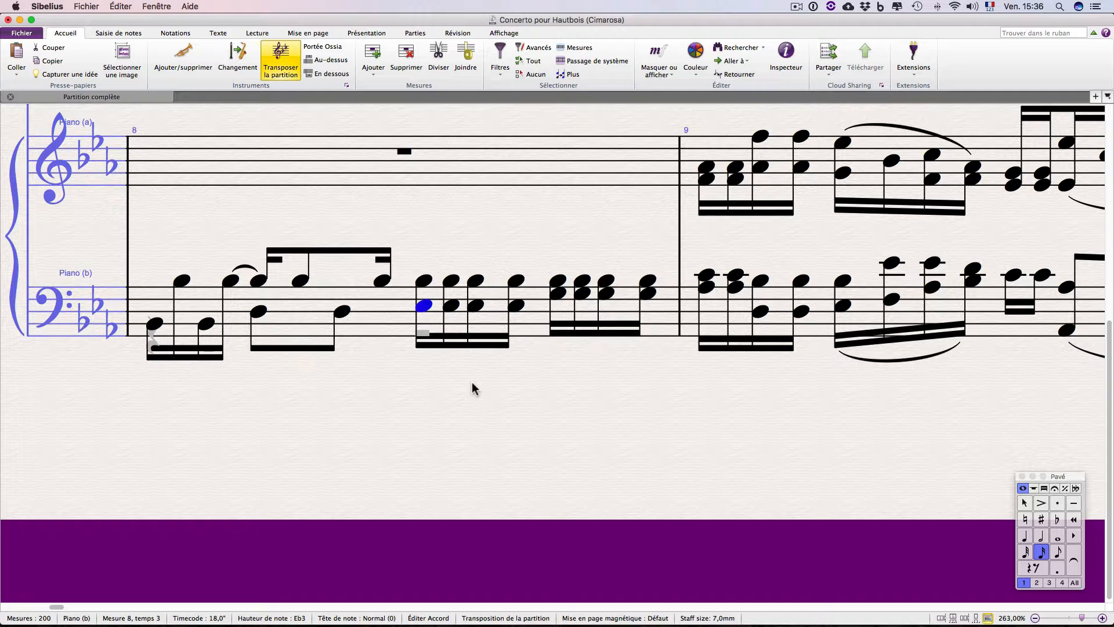
key("alt+shift+Down")
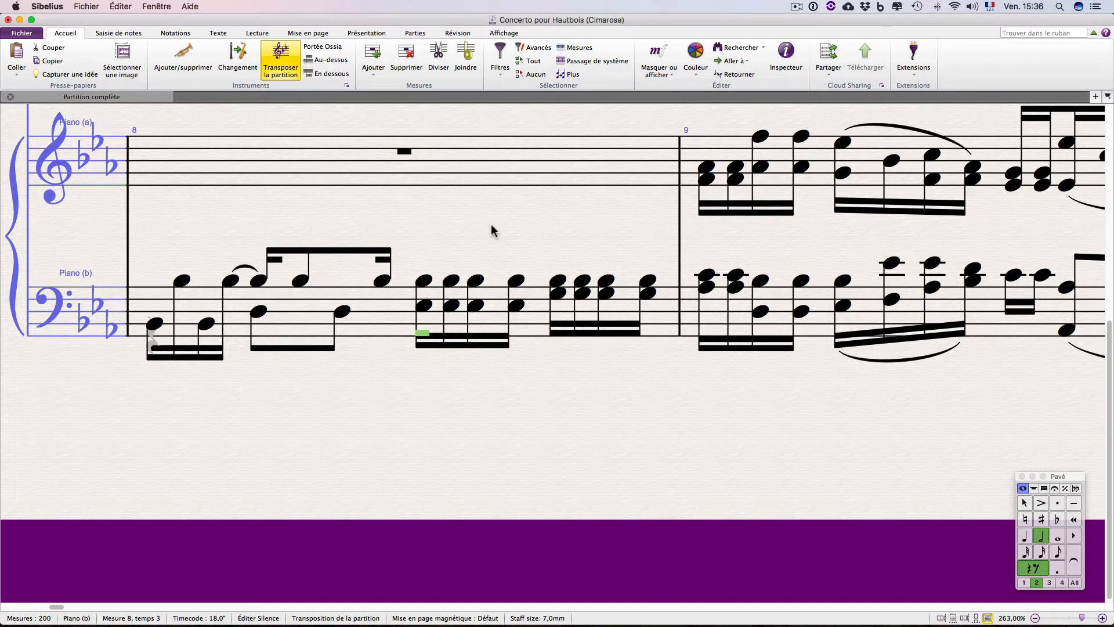
key("alt+super+Up")
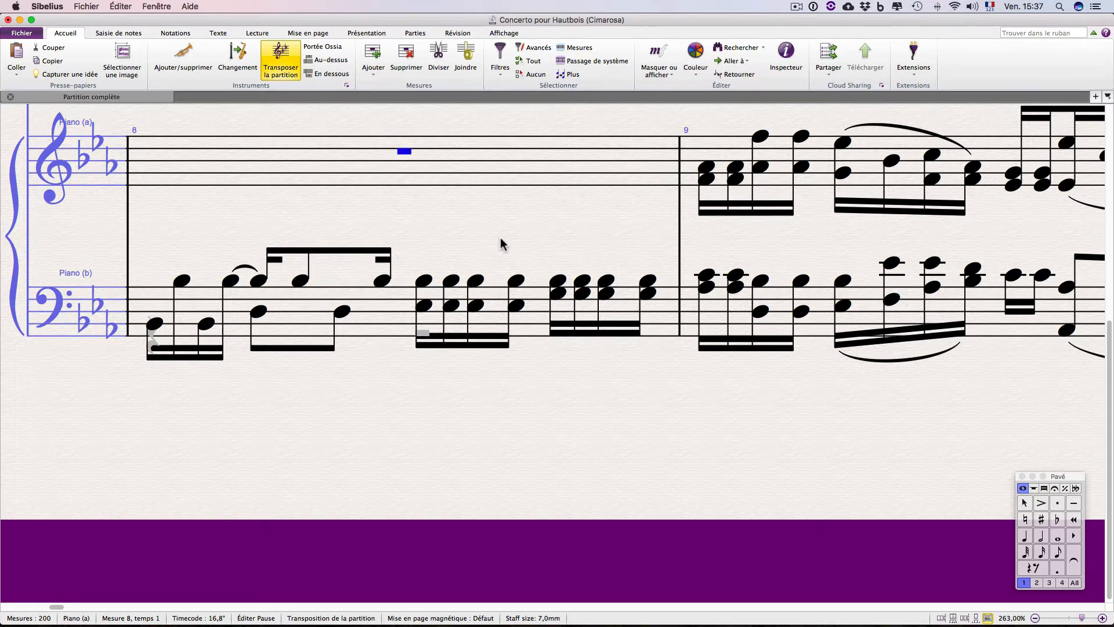
Enter a whole-note C5 in voice 1 of measure 8 in the Piano (a) staff and leave note input.
scroll(500, 238, "left", 2)
scroll(501, 238, "up", 1)
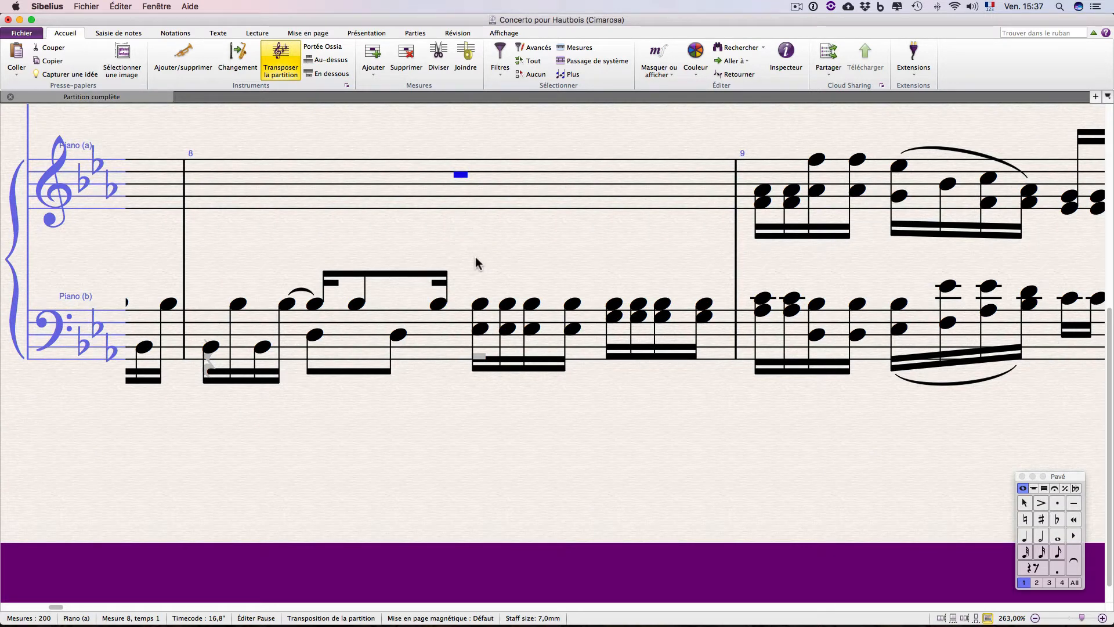
key("6")
key("c")
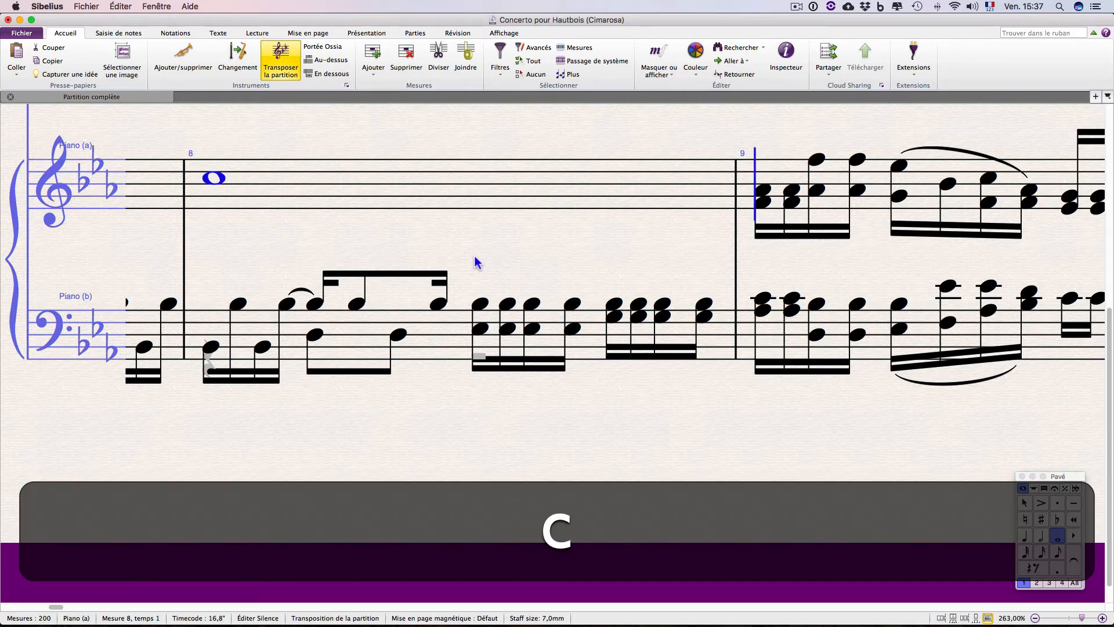
key("Escape")
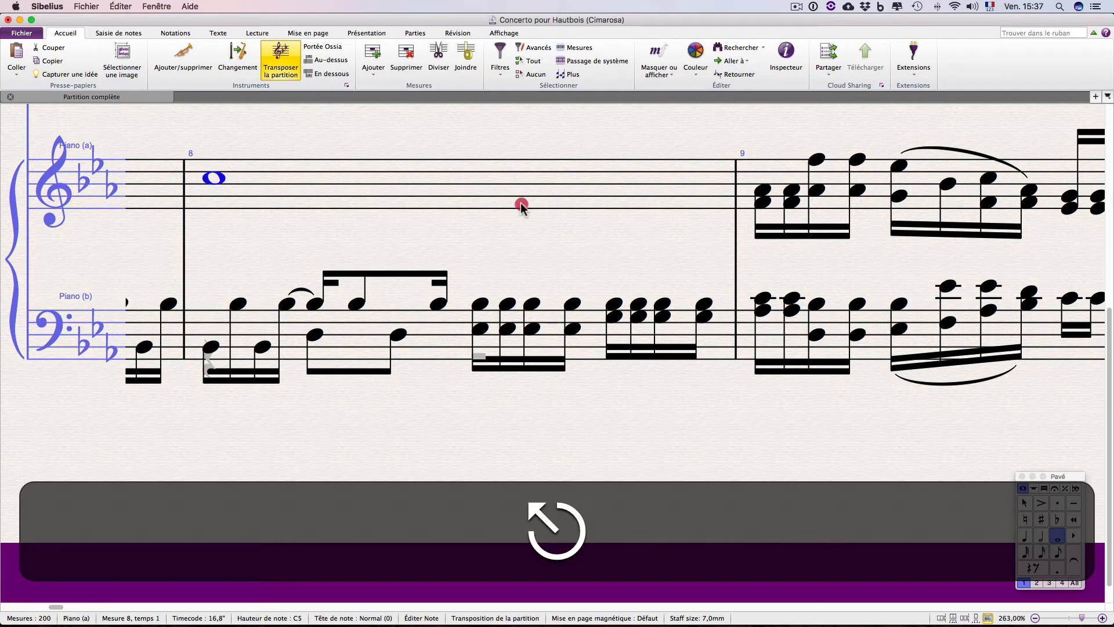
Enter a whole-note F4 in voice 2 of measure 8 in the Piano (a) staff, below the C5.
left_click(520, 204)
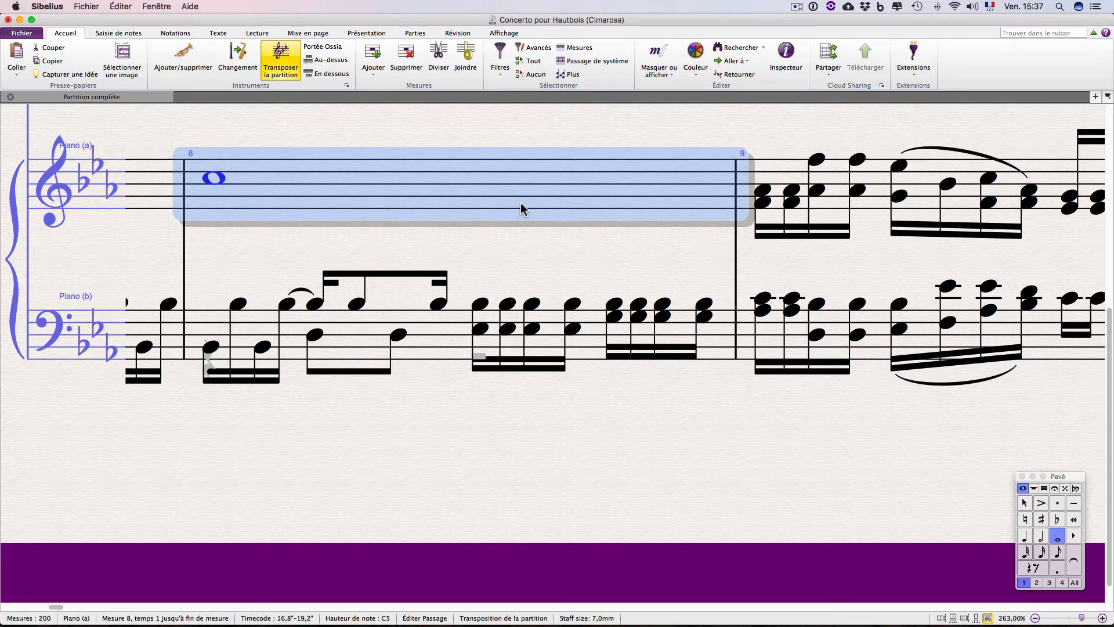
key("n")
key("alt+4")
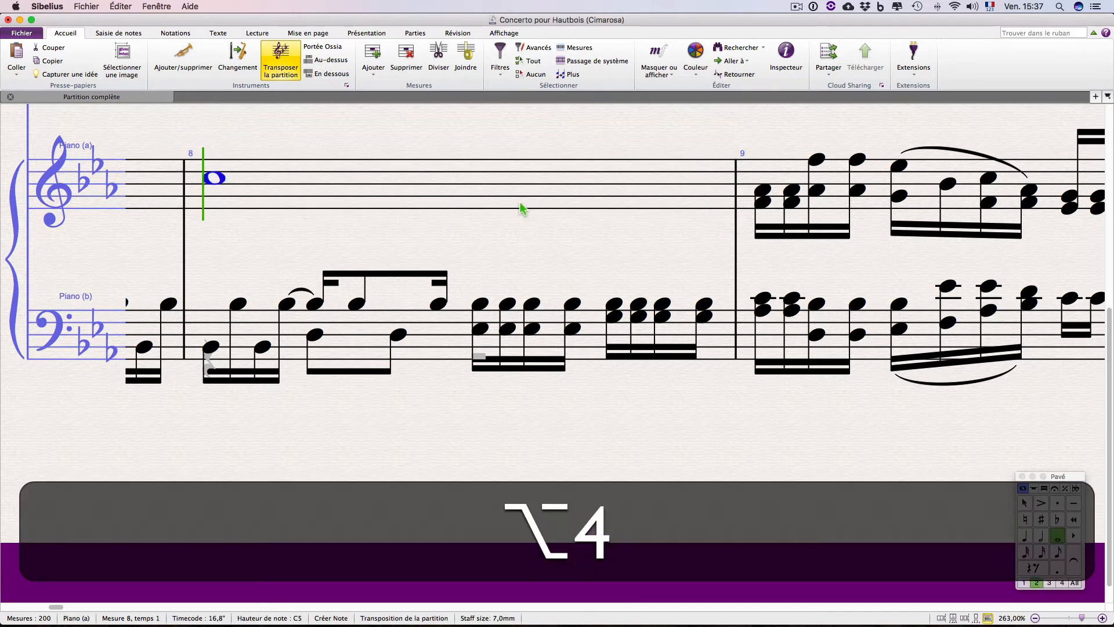
key("6")
key("f")
key("Escape")
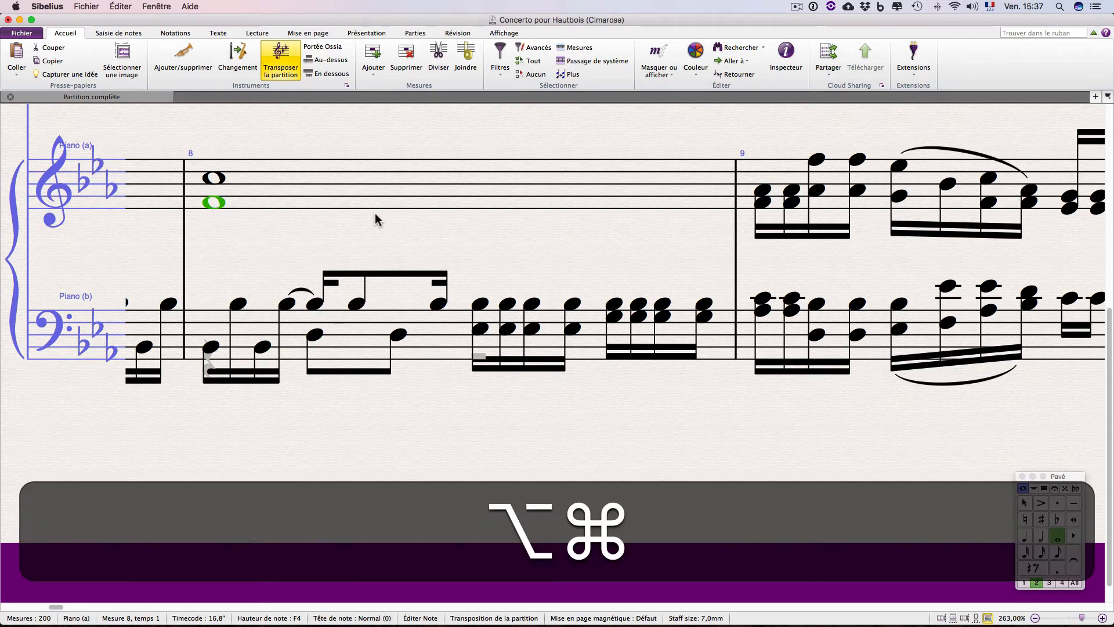
Move the selection down to Piano (b)'s first note in measure 8, back to the voice 2 F, and up to the voice 1 C.
key("alt+super+Down")
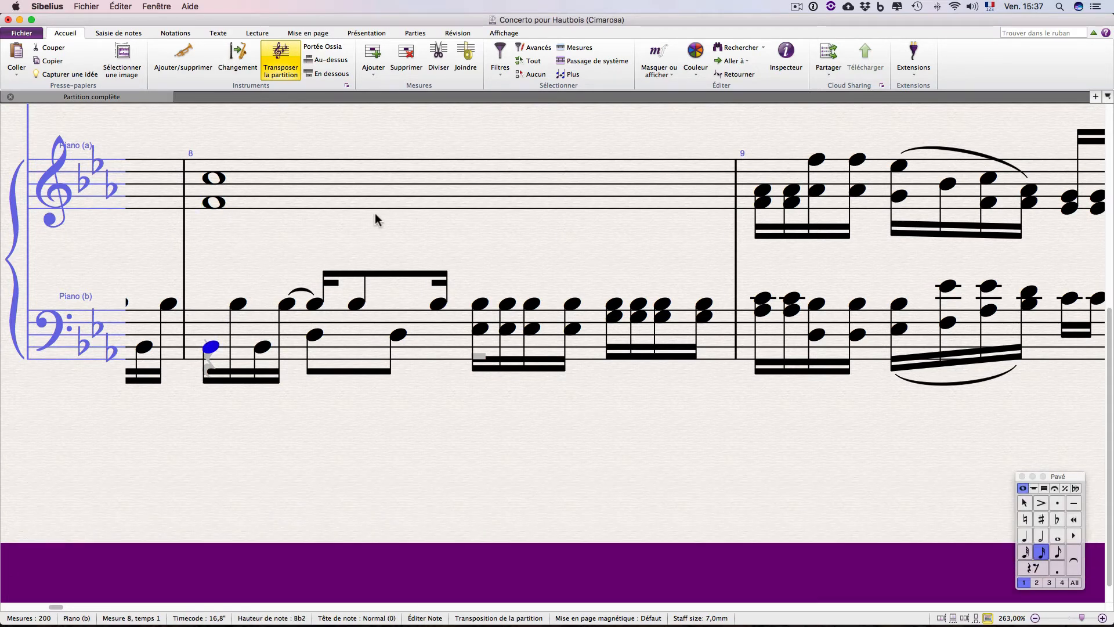
key("alt+super+Up")
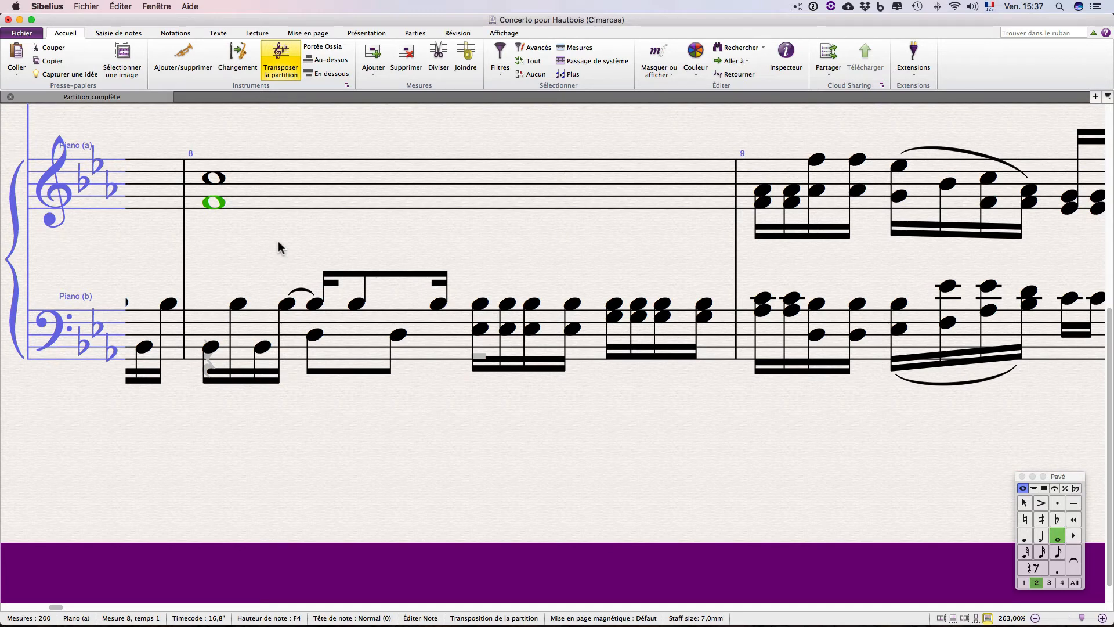
key("alt+shift+Up")
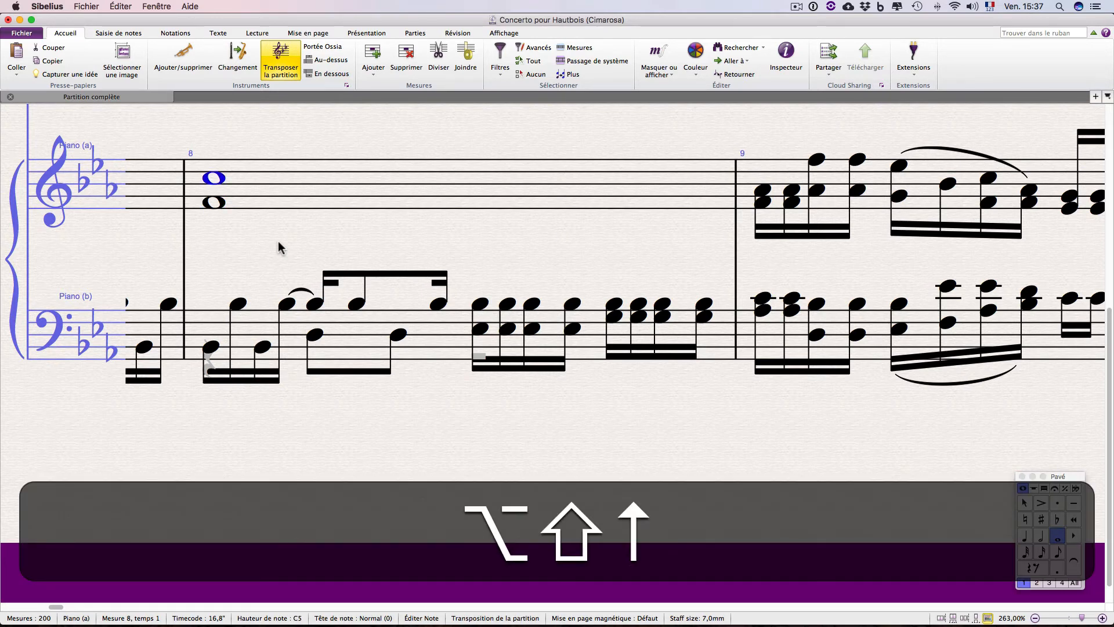